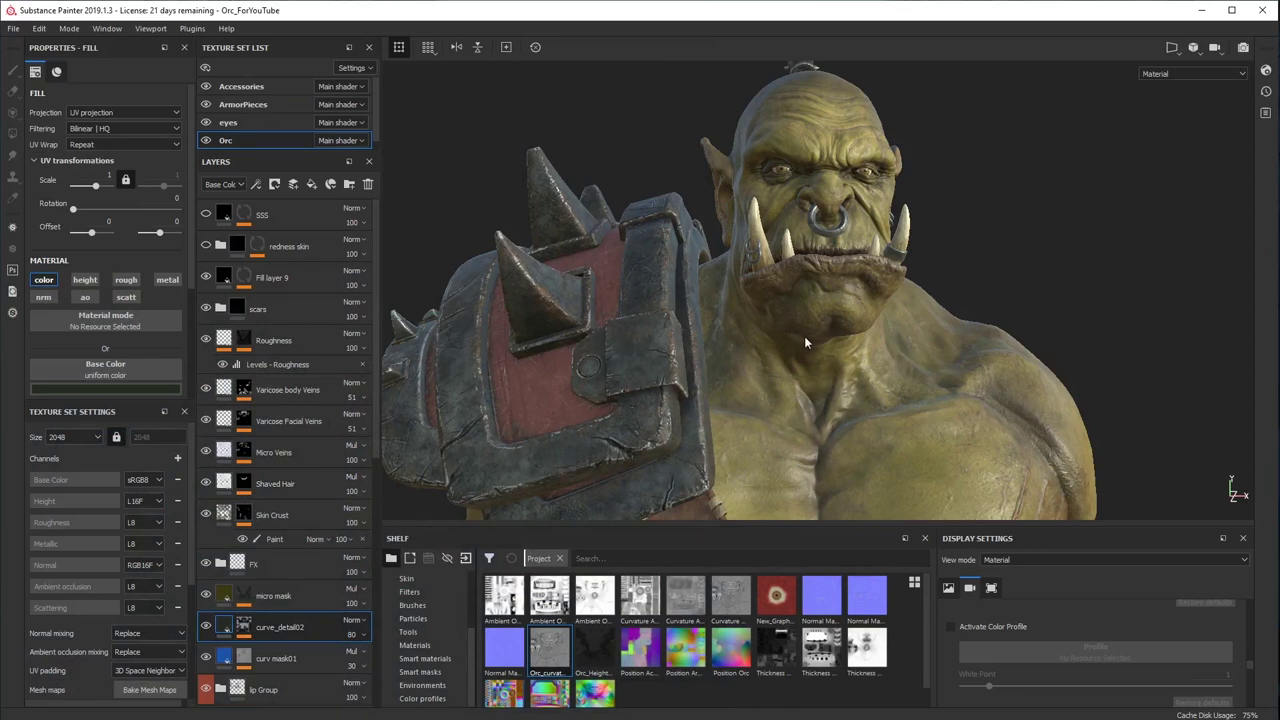
Browse the shelf's Skin materials and inspect the orc's head and shoulders from several angles
alt+drag(807, 341, 978, 292)
scroll(945, 340, up, 3)
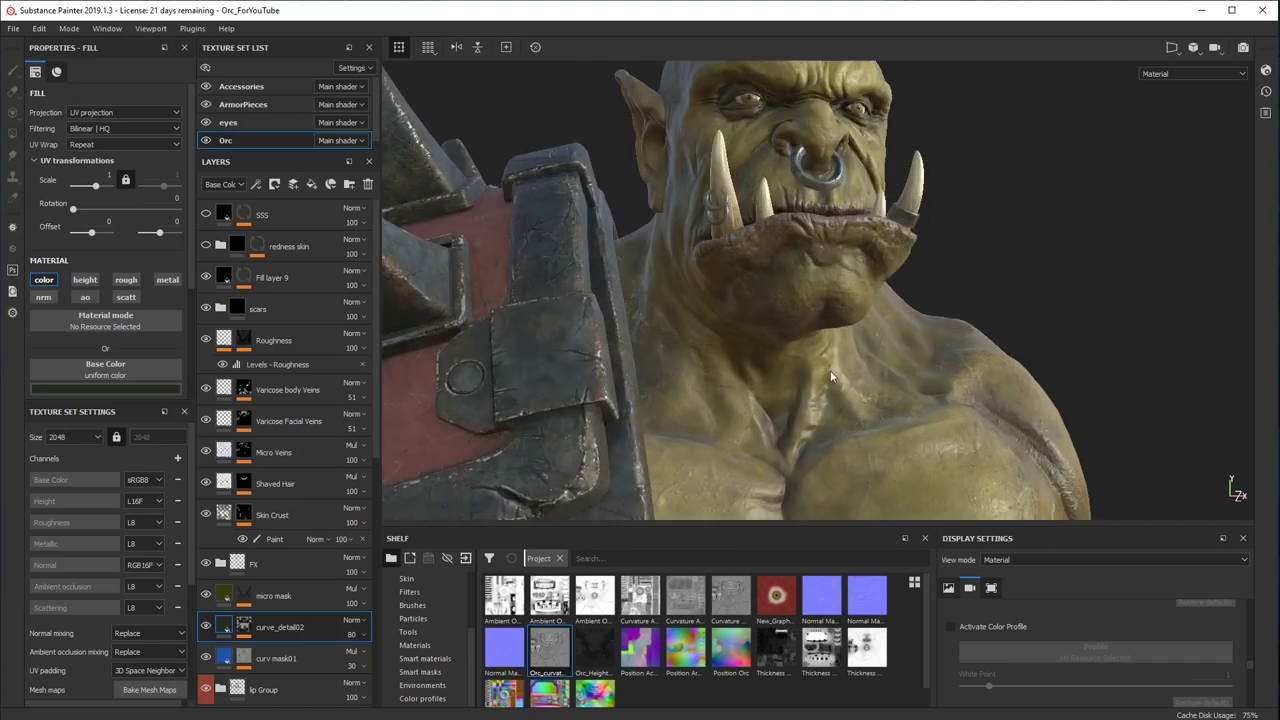
alt+drag(885, 377, 856, 385)
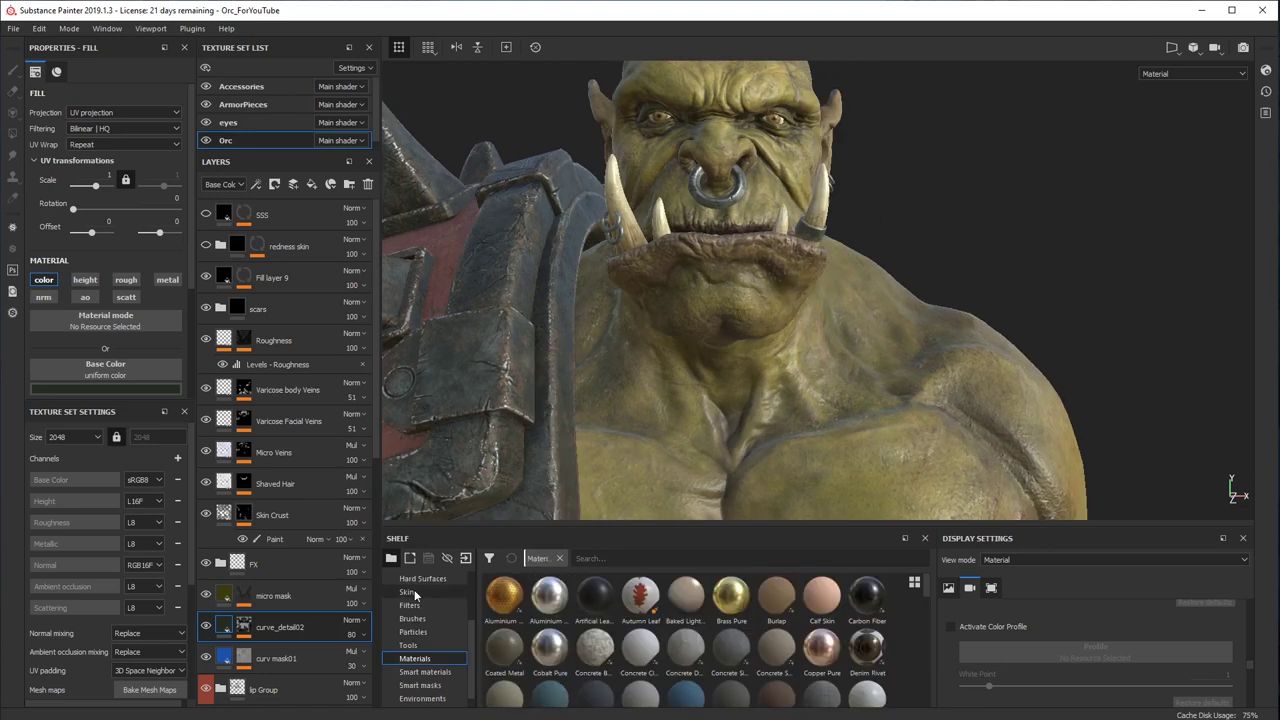
click(414, 591)
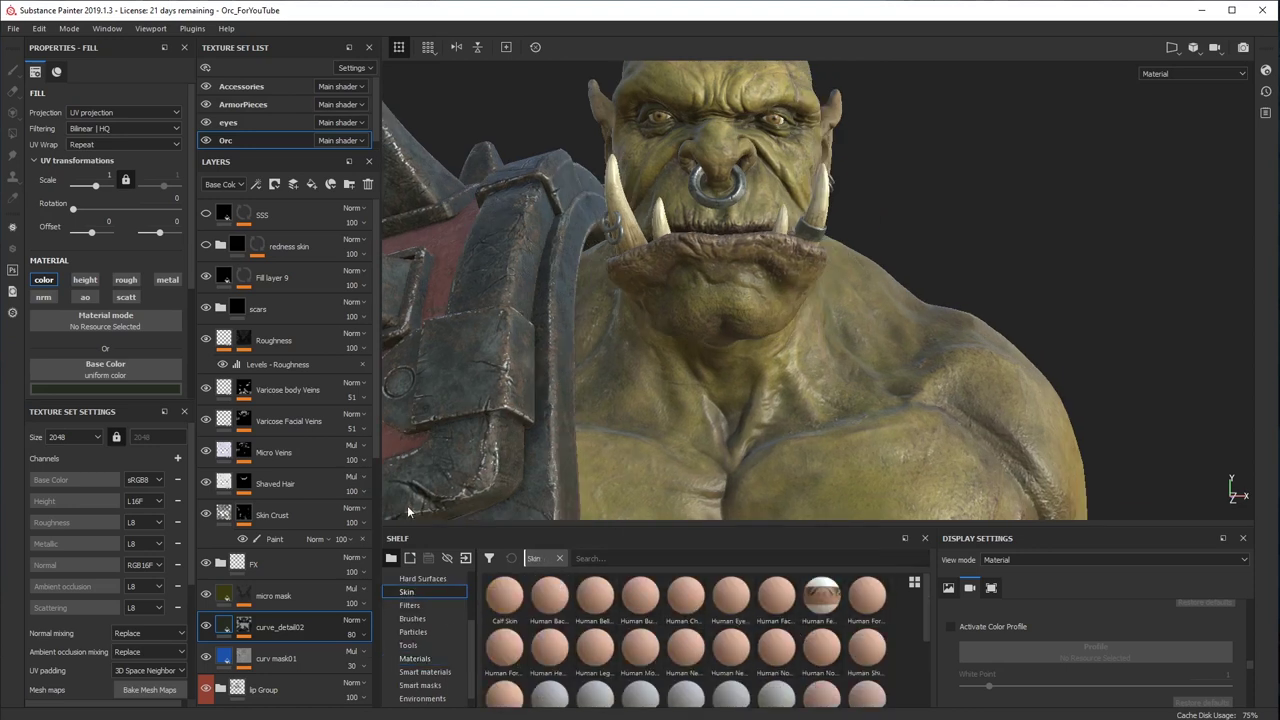
alt+drag(733, 337, 787, 306)
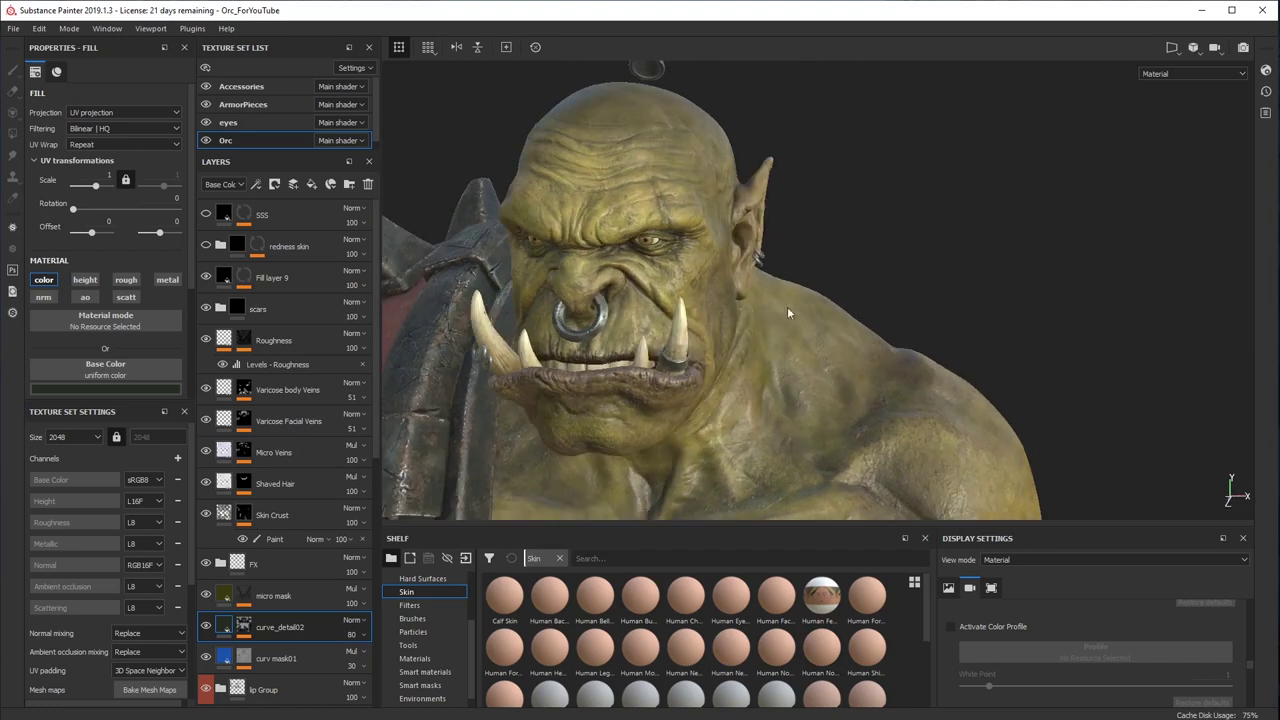
alt+drag(746, 343, 799, 338)
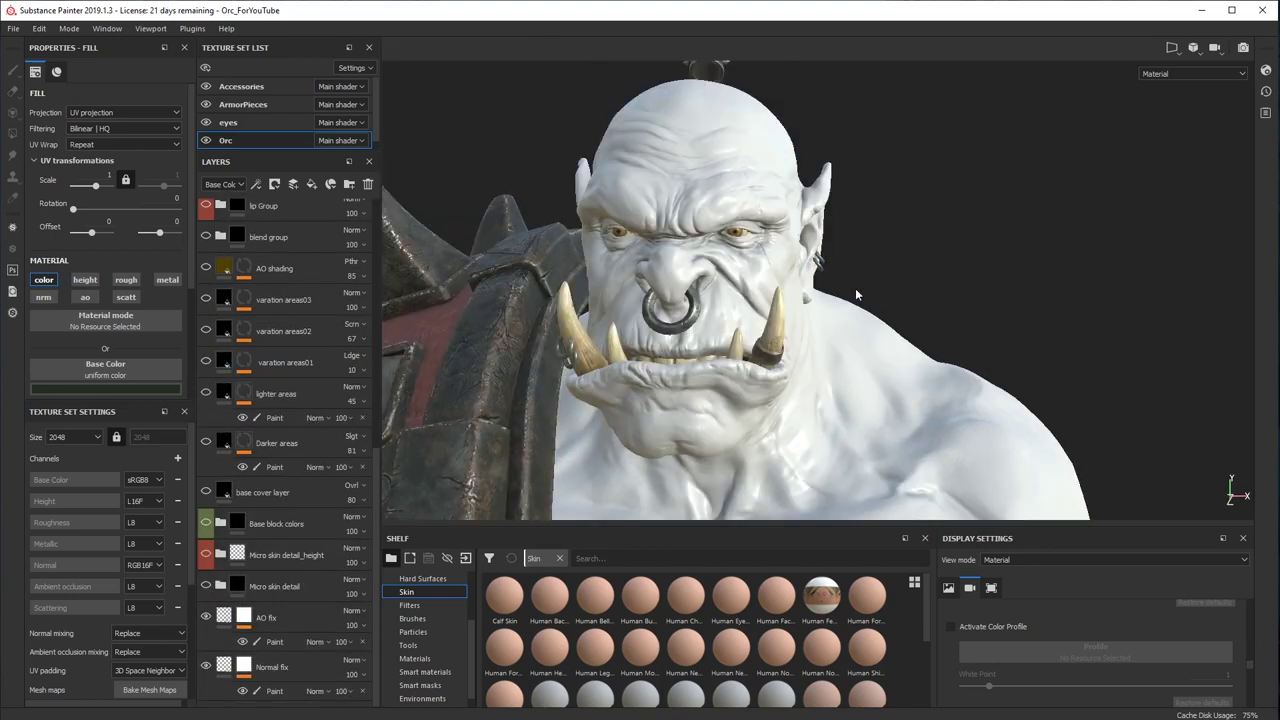
Make the Micro skin detail group visible, expand its skin layers and examine their effect on the white face
scroll(855, 288, up, 5)
alt+drag(842, 298, 808, 258)
scroll(808, 258, up, 5)
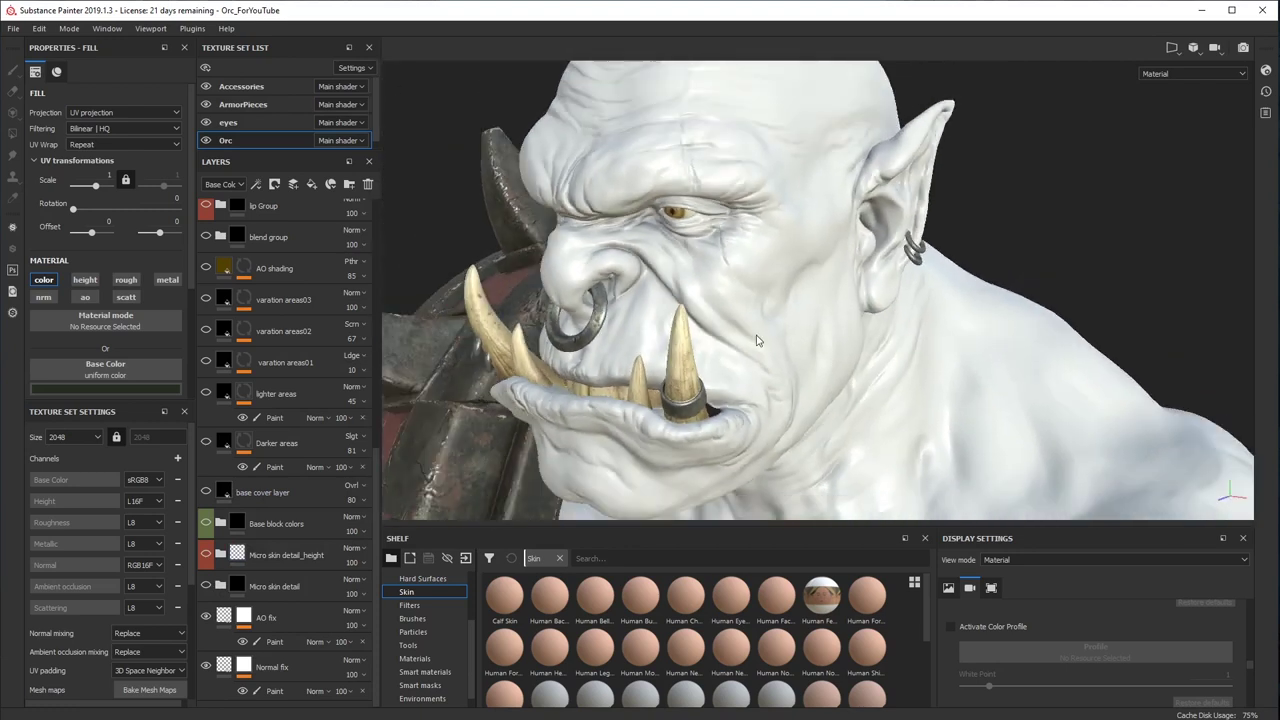
alt+middle_drag(658, 325, 703, 333)
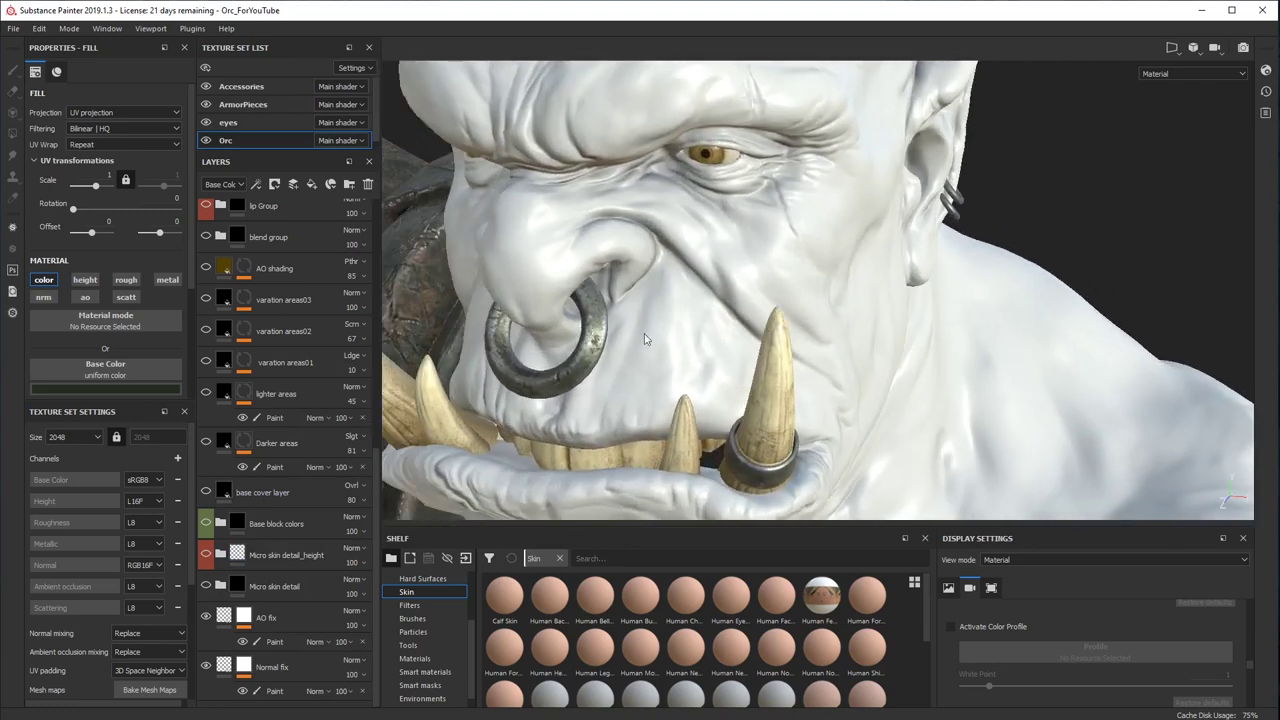
click(207, 592)
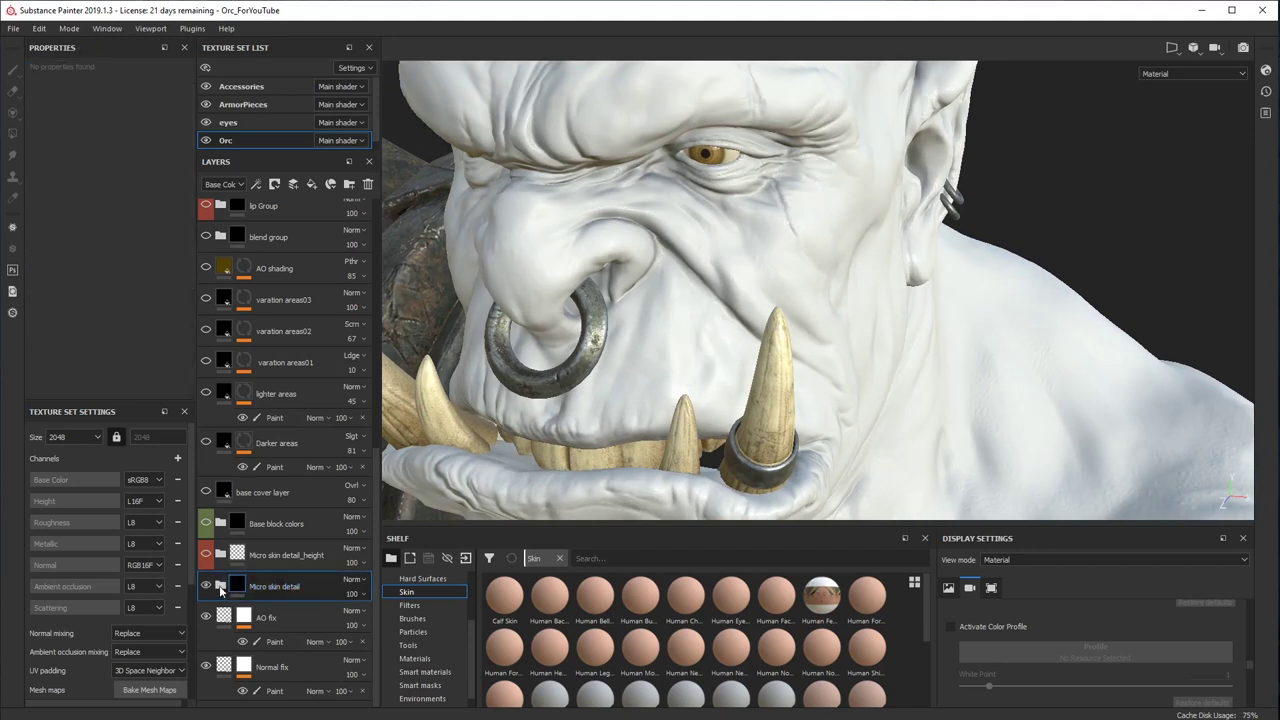
click(221, 589)
scroll(282, 606, down, 3)
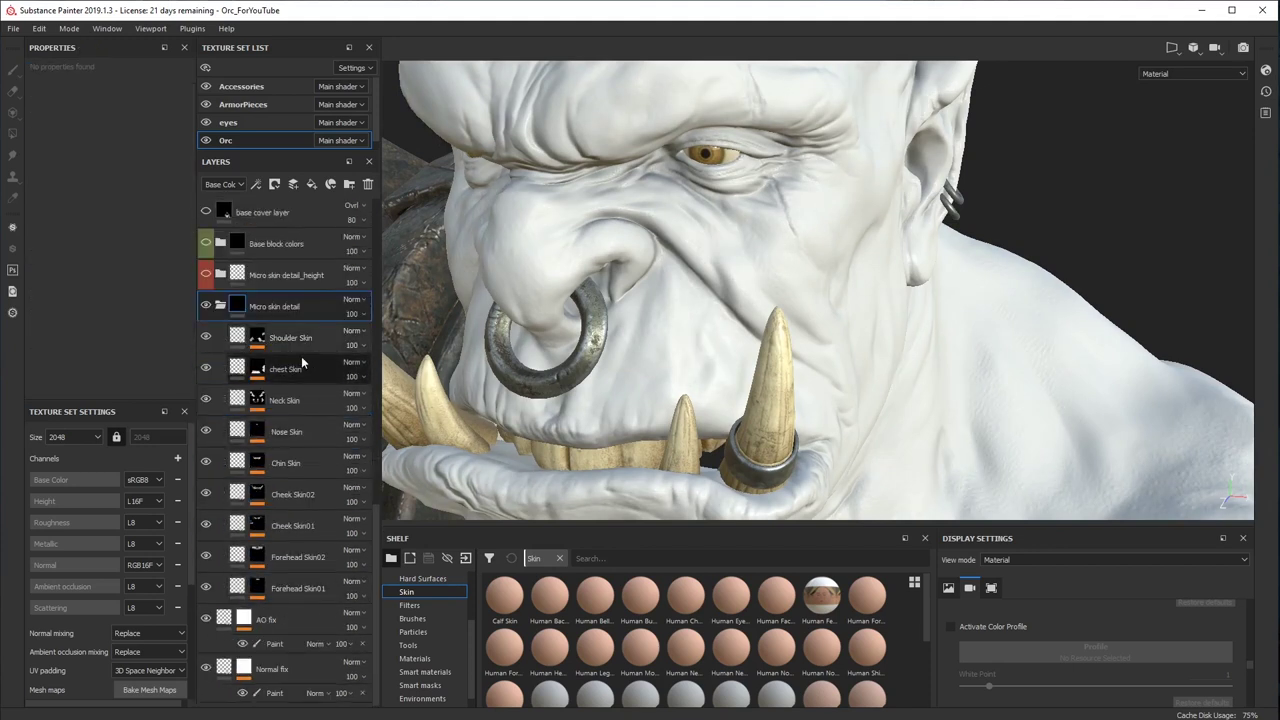
scroll(629, 371, up, 2)
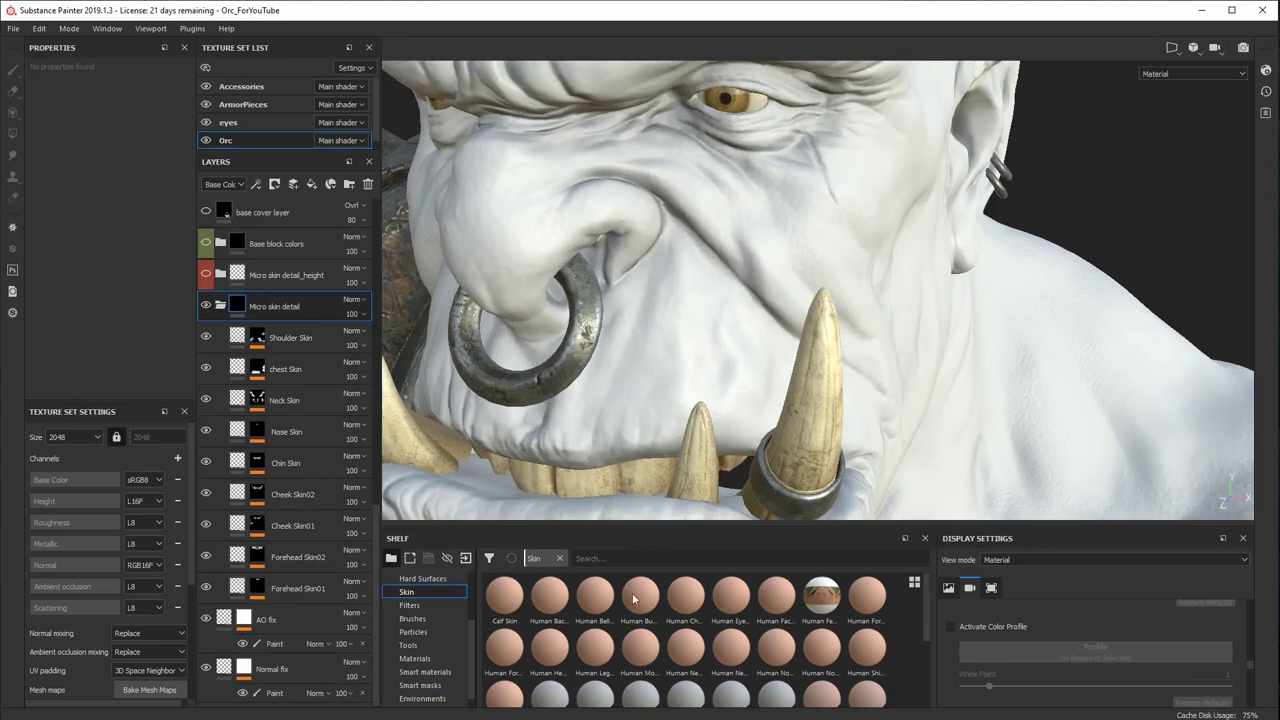
alt+drag(683, 400, 879, 331)
alt+drag(715, 401, 790, 338)
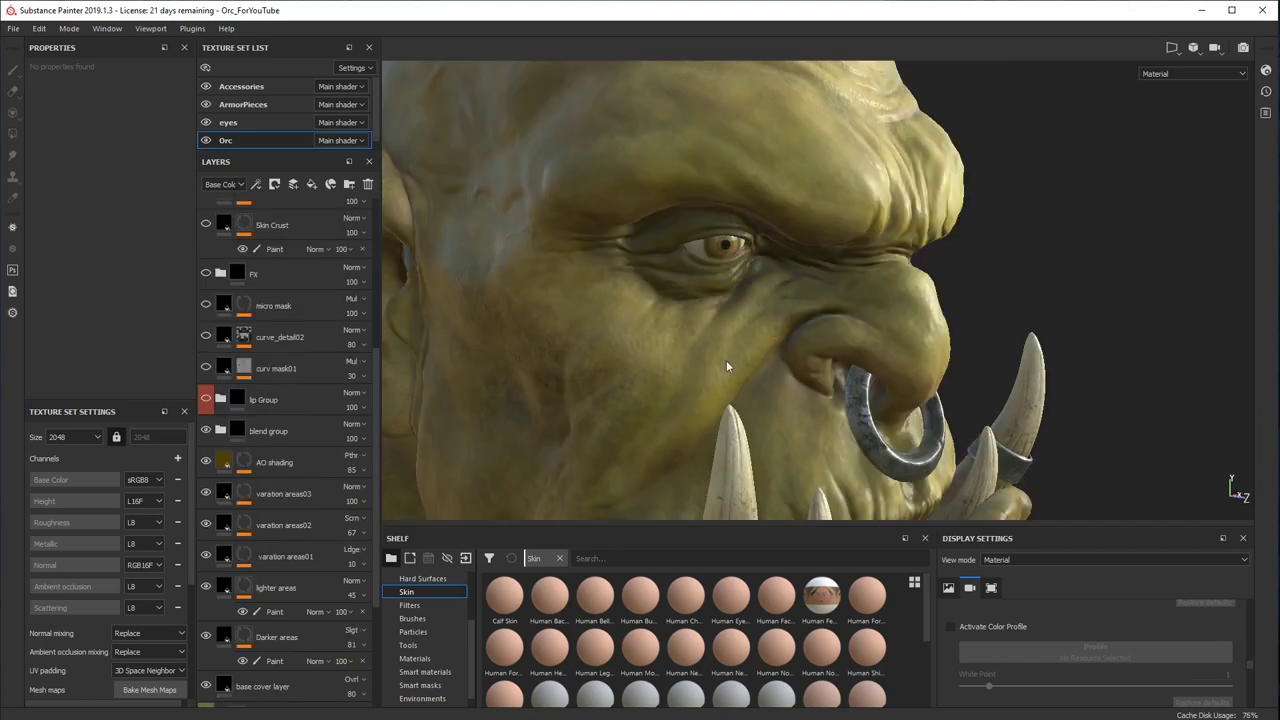
Select the curv mask01 layer's mask and inspect the orc's head with only the Base Color channel displayed
alt+drag(726, 361, 696, 407)
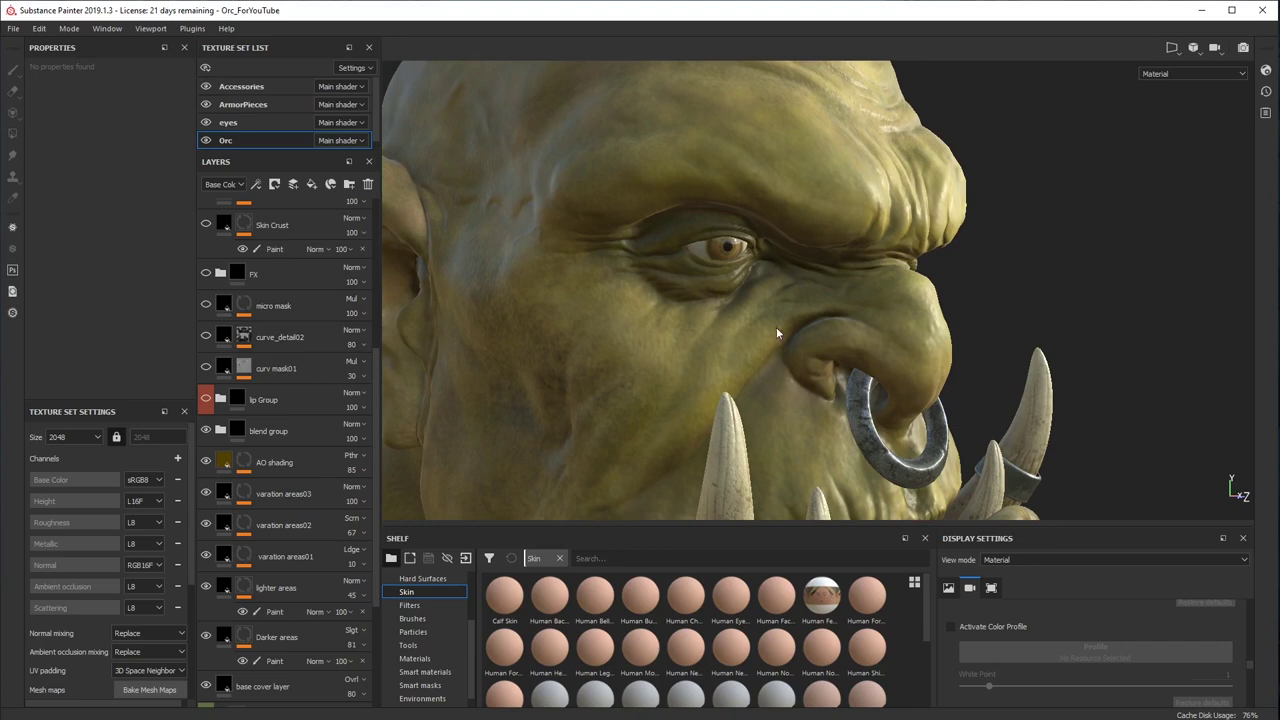
click(243, 368)
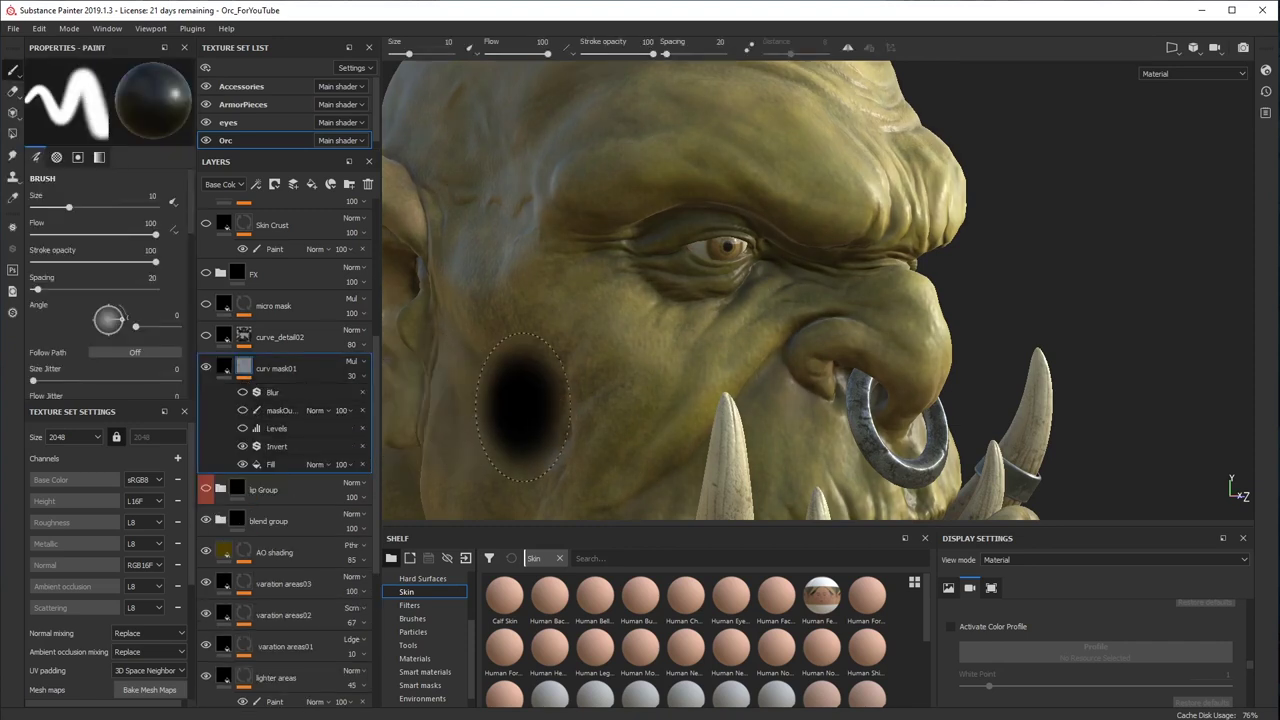
key(c)
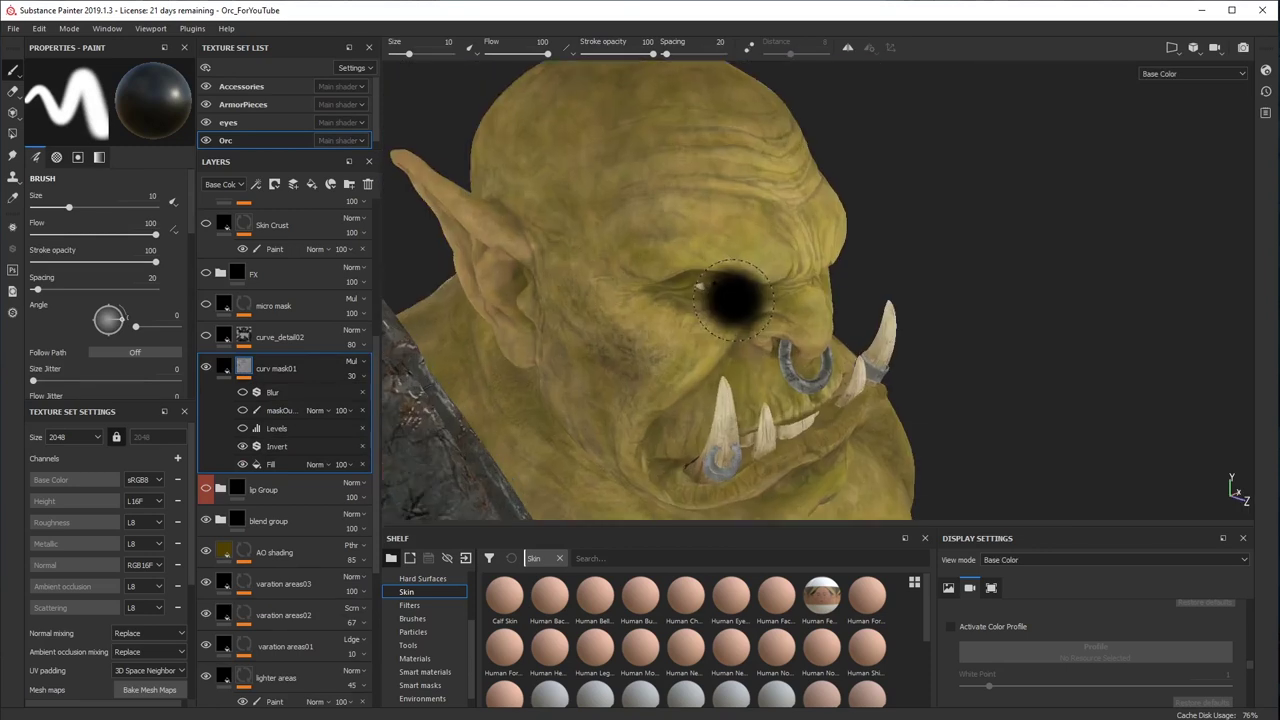
alt+drag(737, 297, 812, 292)
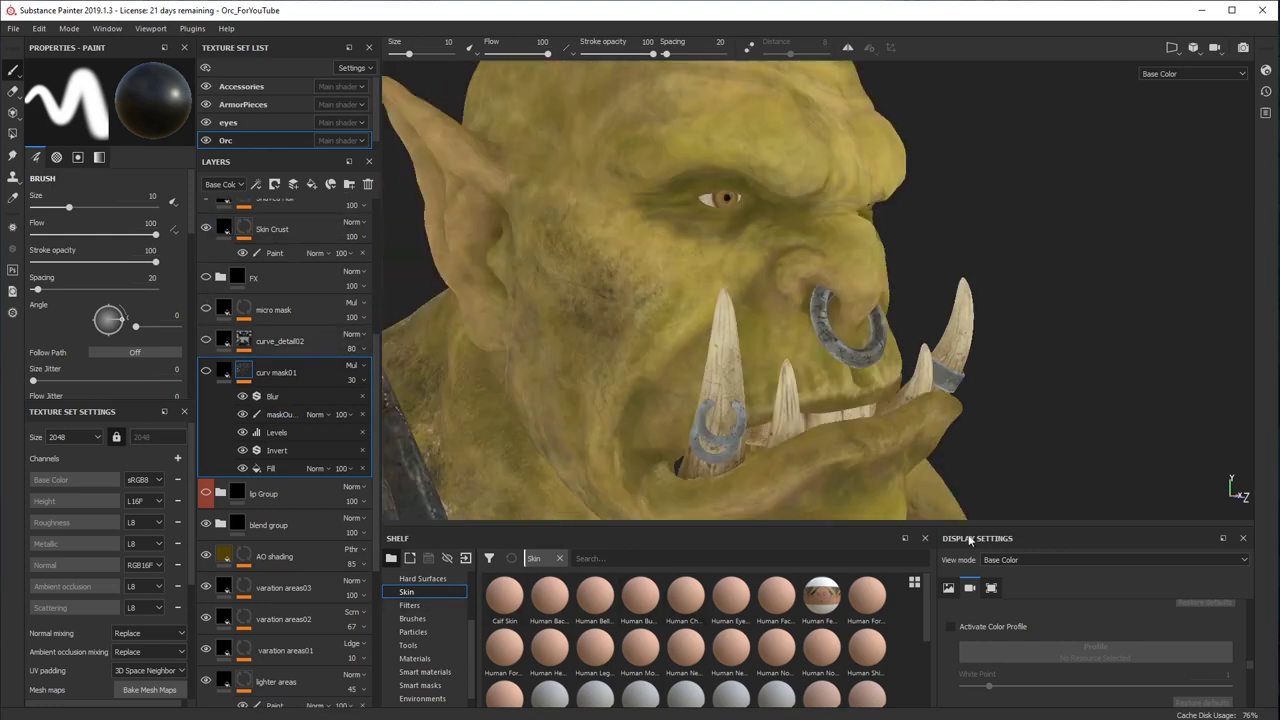
Look further through the Skin materials, check Orc_curvature_mask.png in Photoshop, and return to Substance Painter
drag(923, 621, 922, 667)
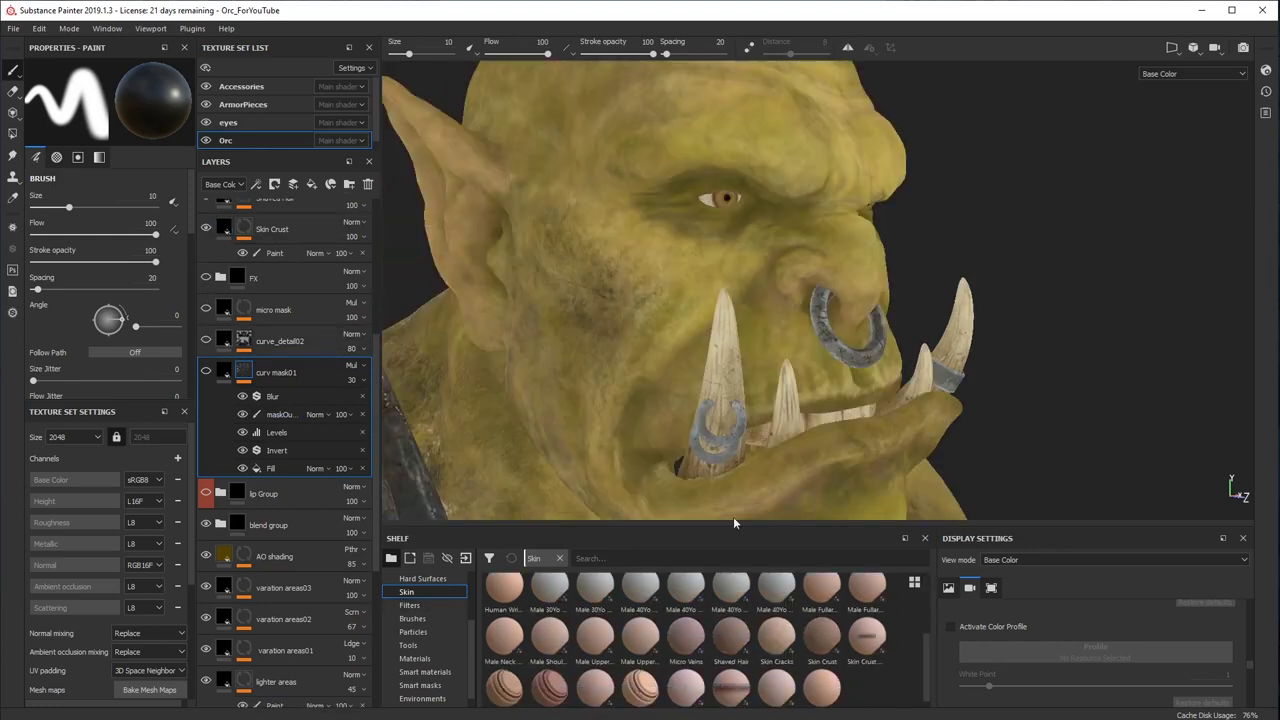
key(alt+Tab)
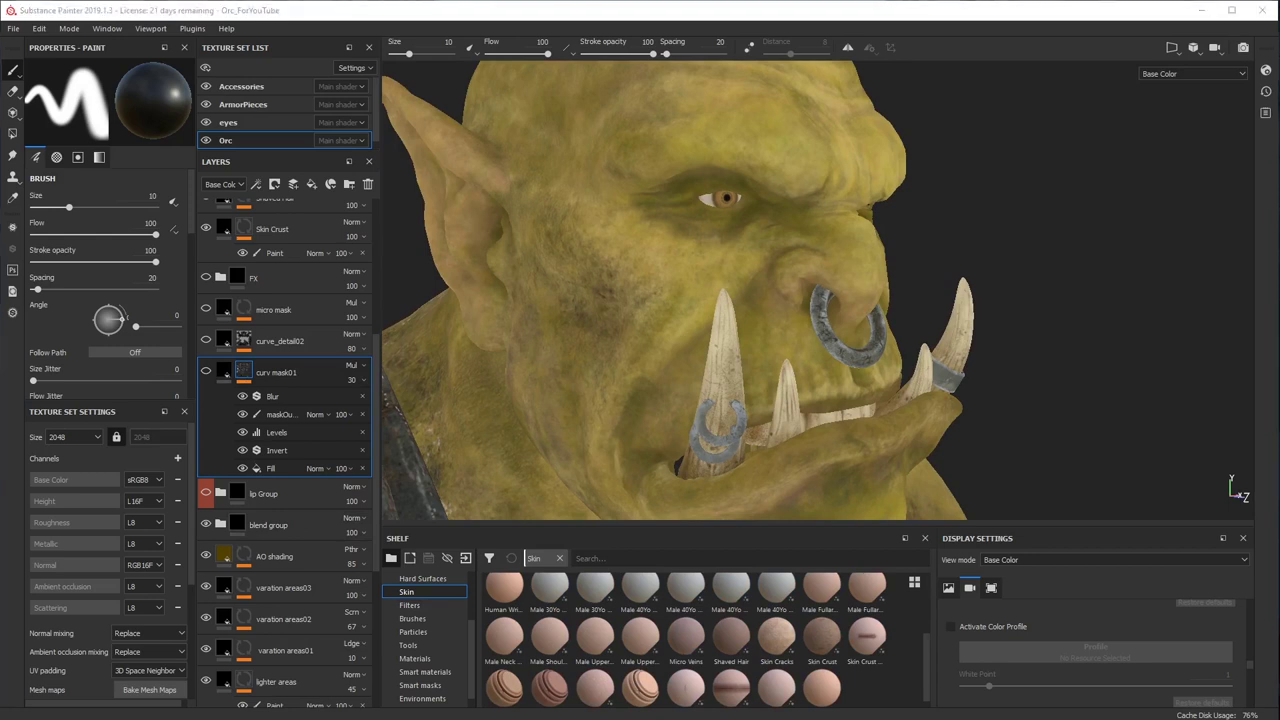
mouse_move(740, 299)
alt+mouse_down()
mouse_move(700, 299)
mouse_move(747, 341)
alt+mouse_up()
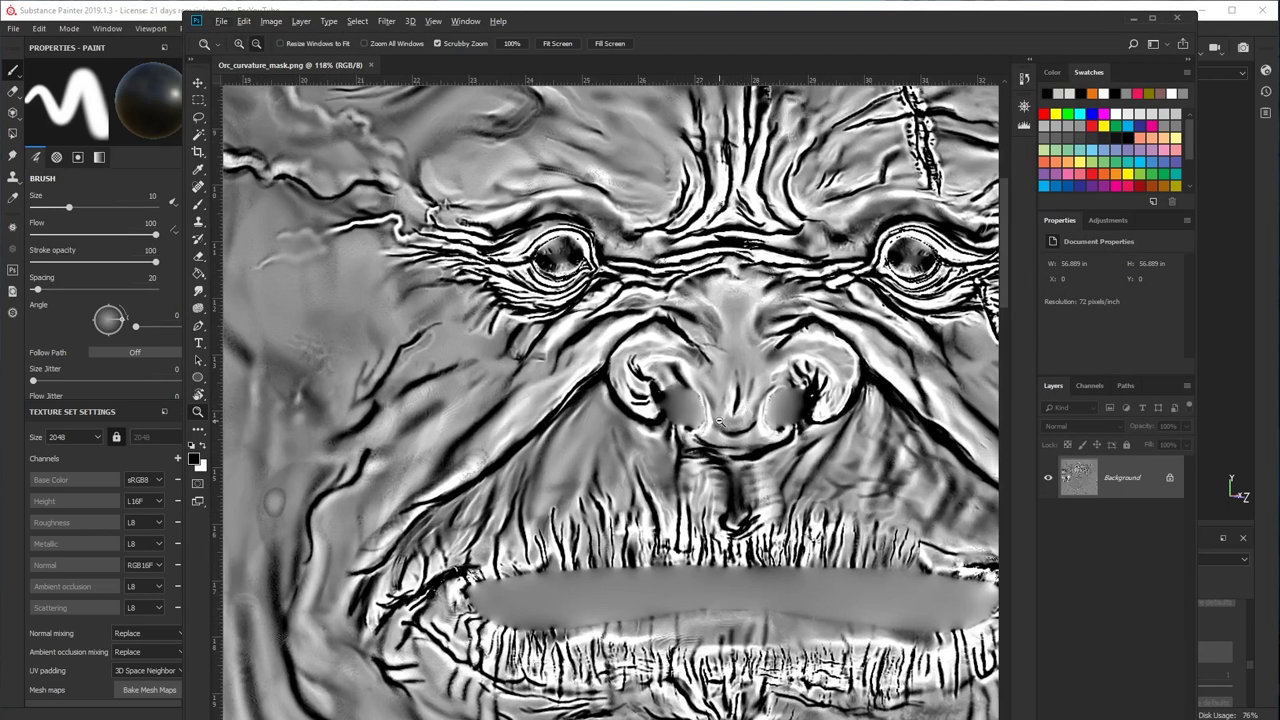
key(alt+Tab)
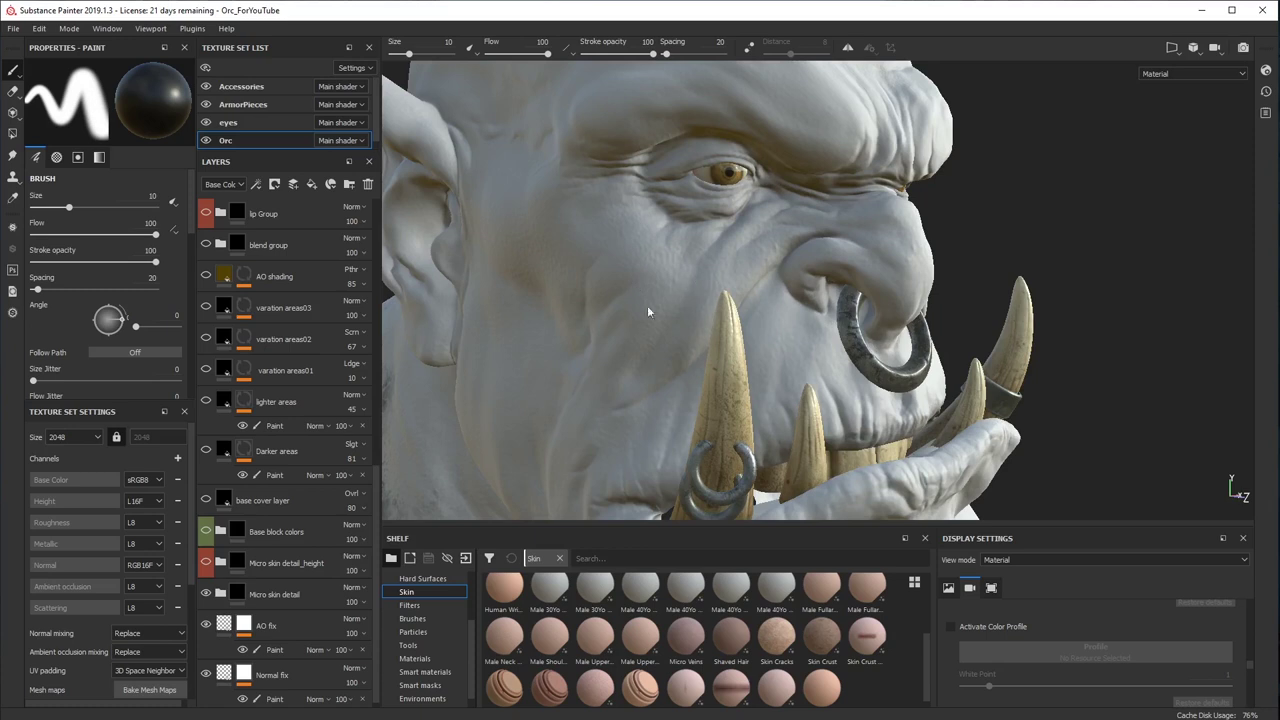
Turn on the Micro skin detail_height group and inspect its skin relief on the cheek and jaw
alt+drag(749, 371, 777, 363)
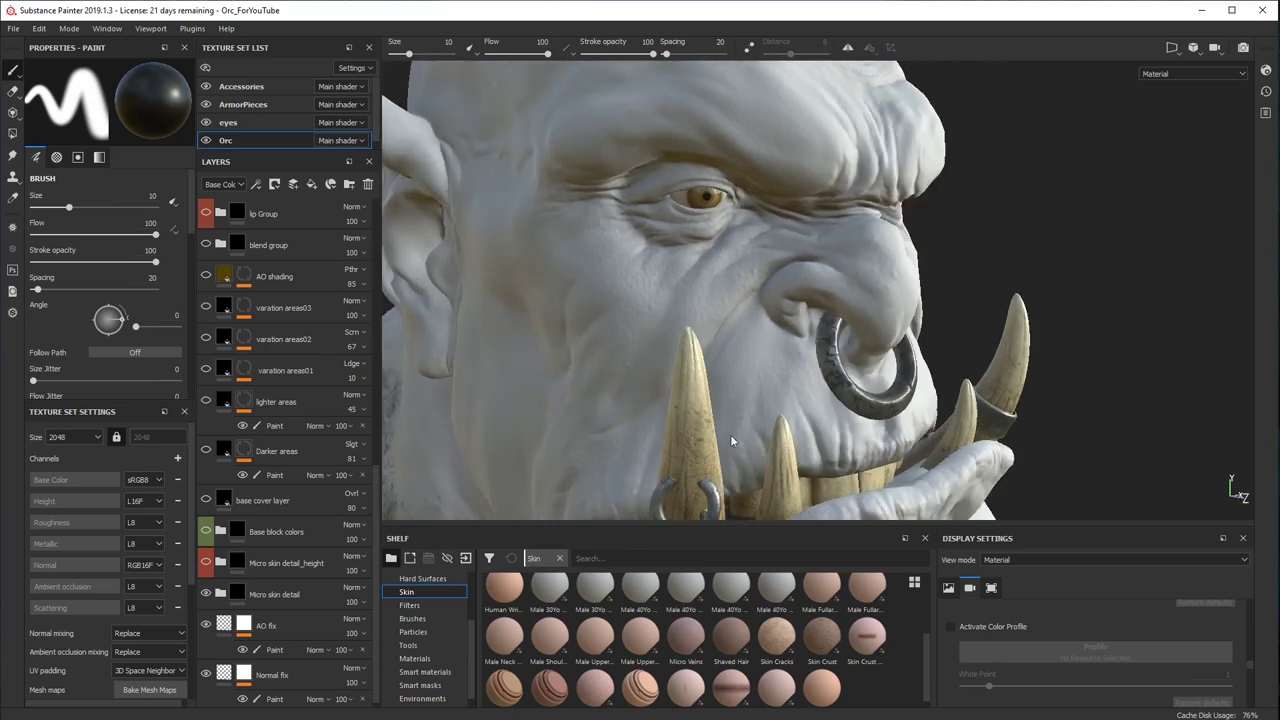
alt+drag(731, 437, 790, 380)
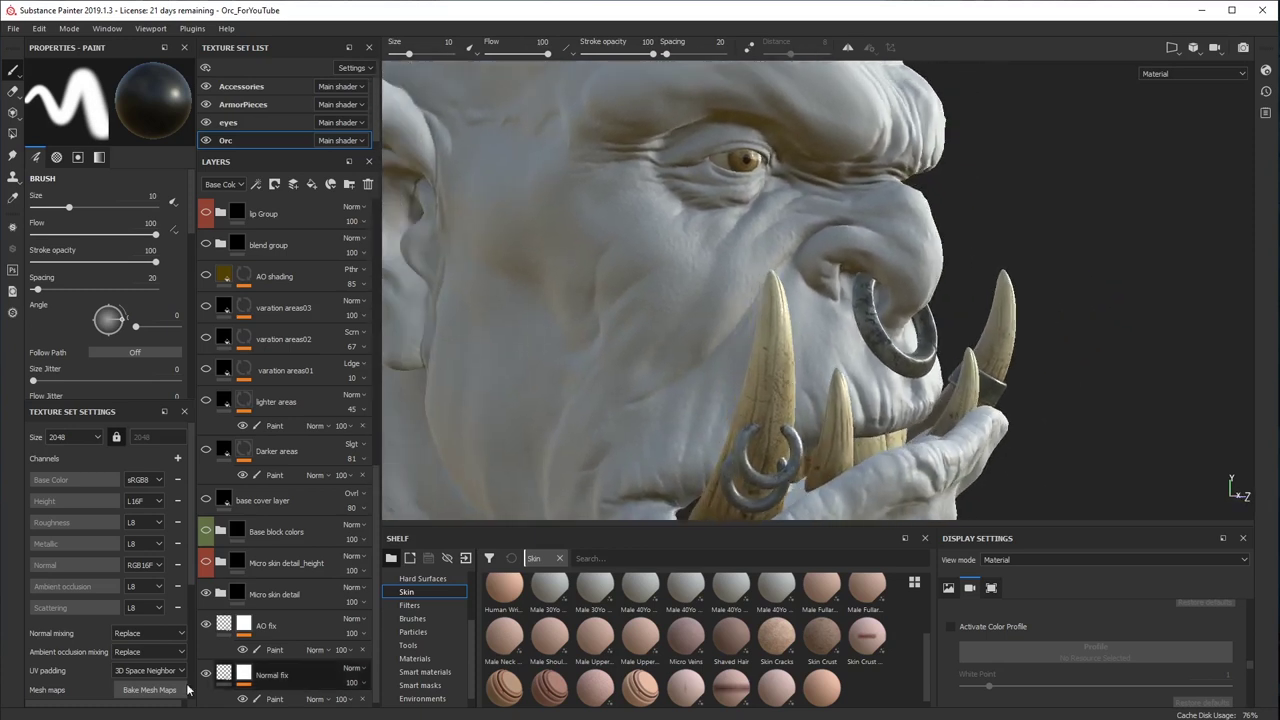
click(269, 592)
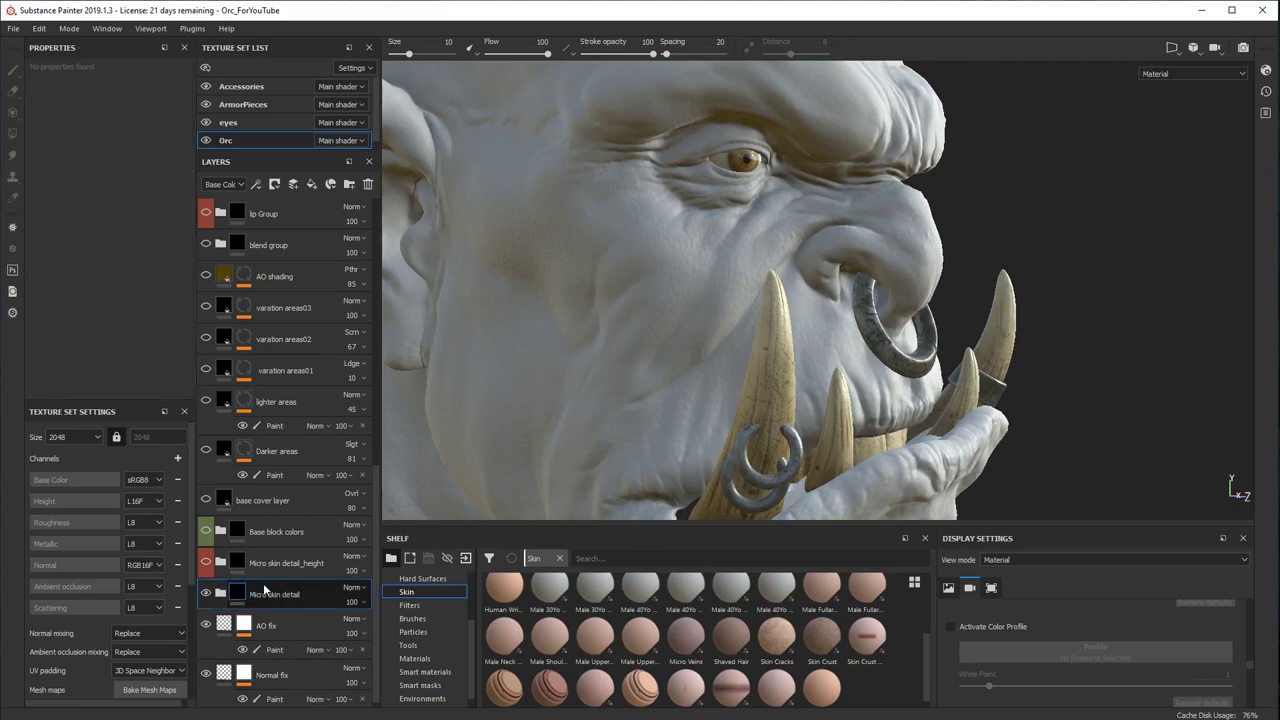
click(295, 565)
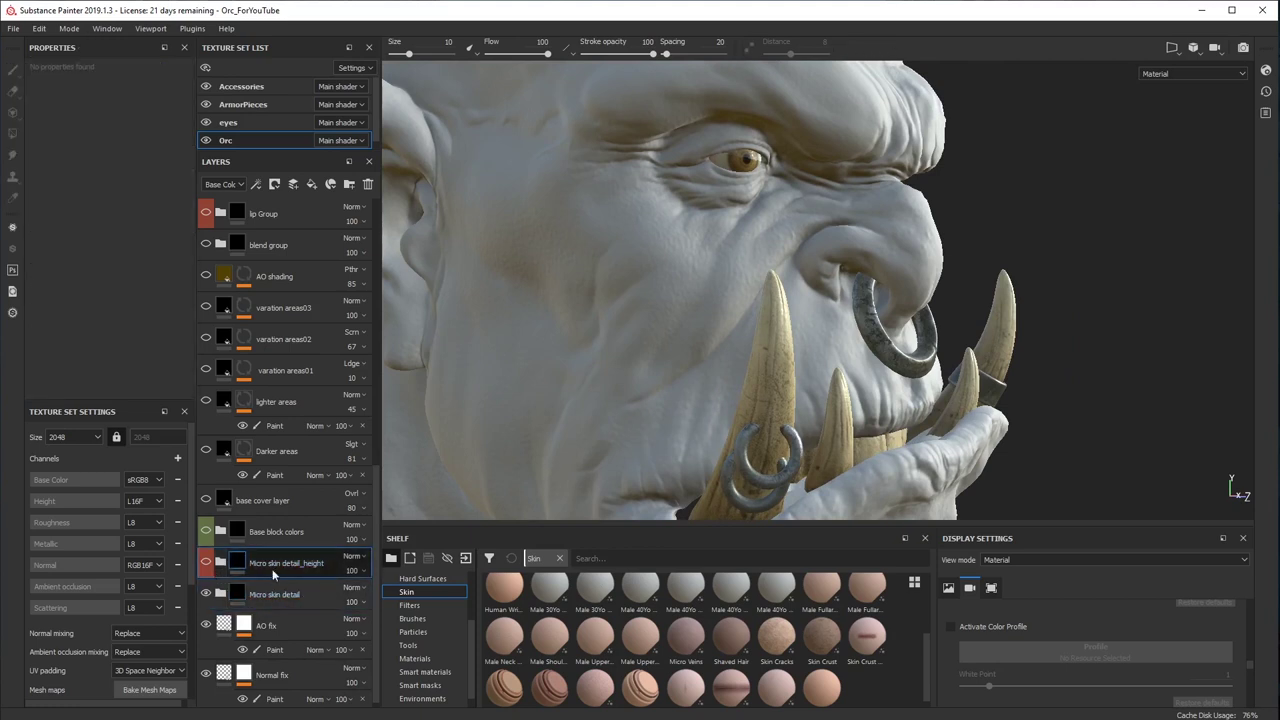
click(207, 563)
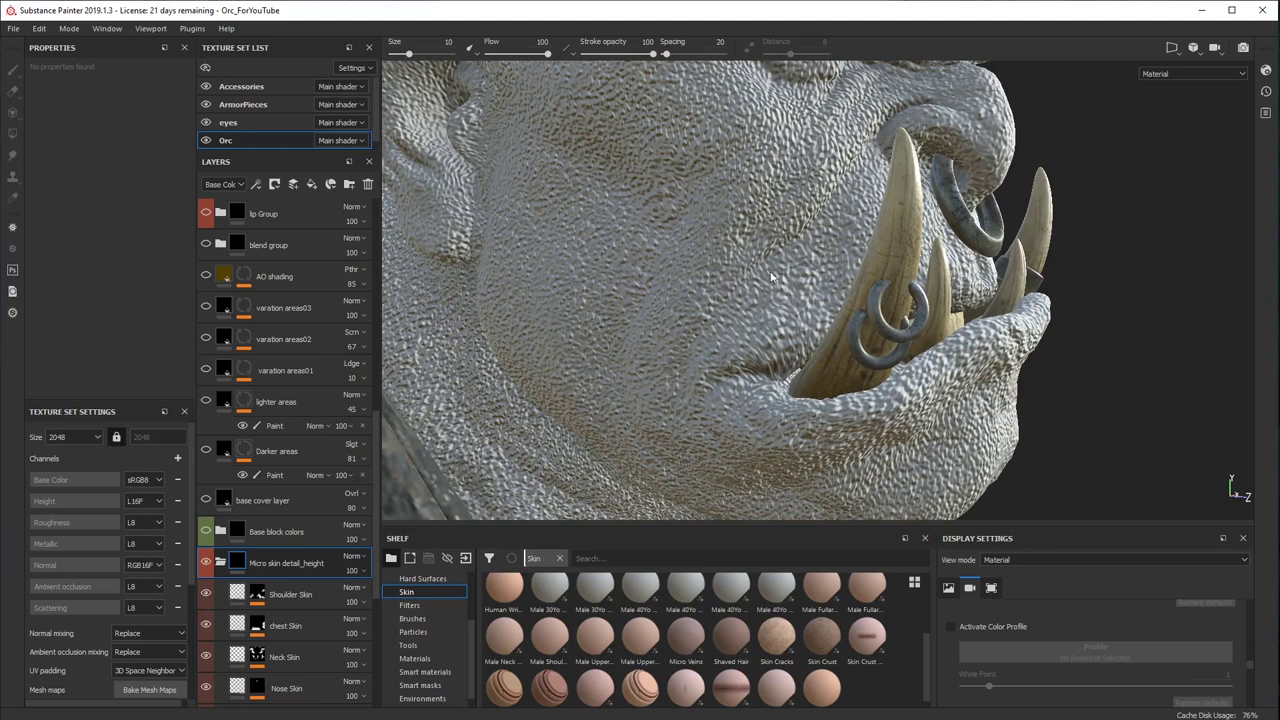
alt+middle_drag(826, 243, 814, 304)
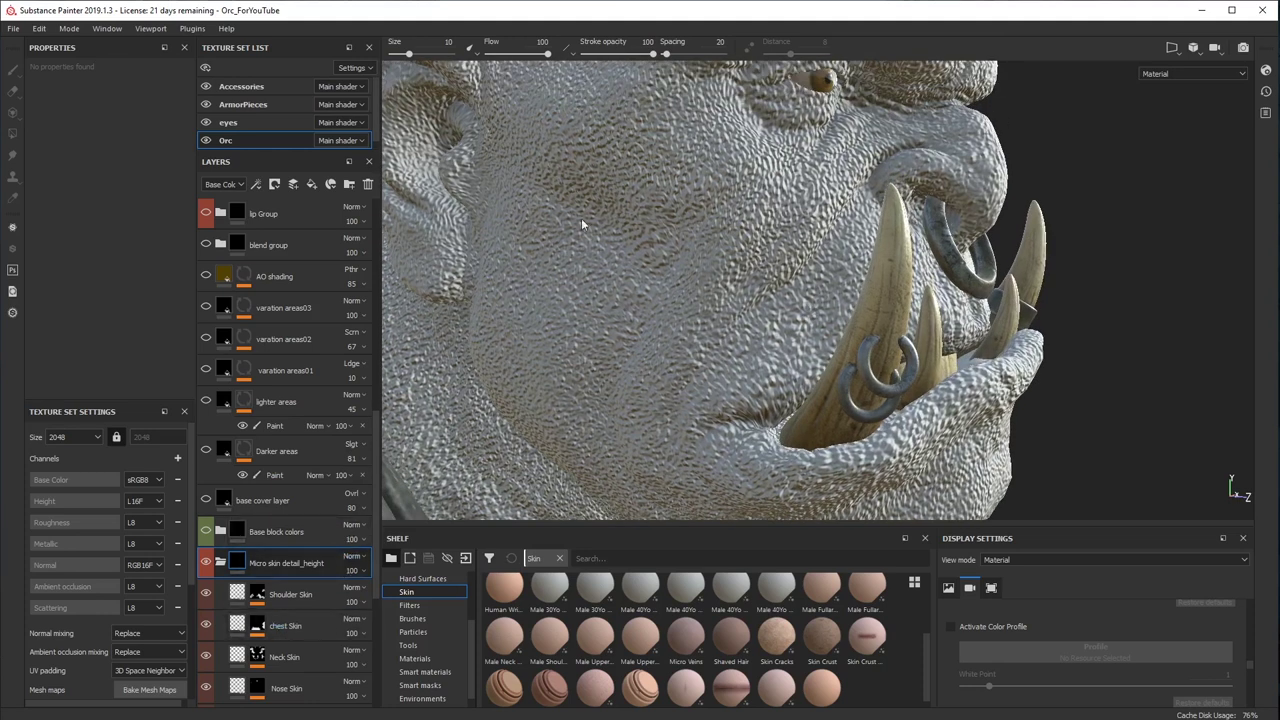
alt+drag(729, 282, 644, 362)
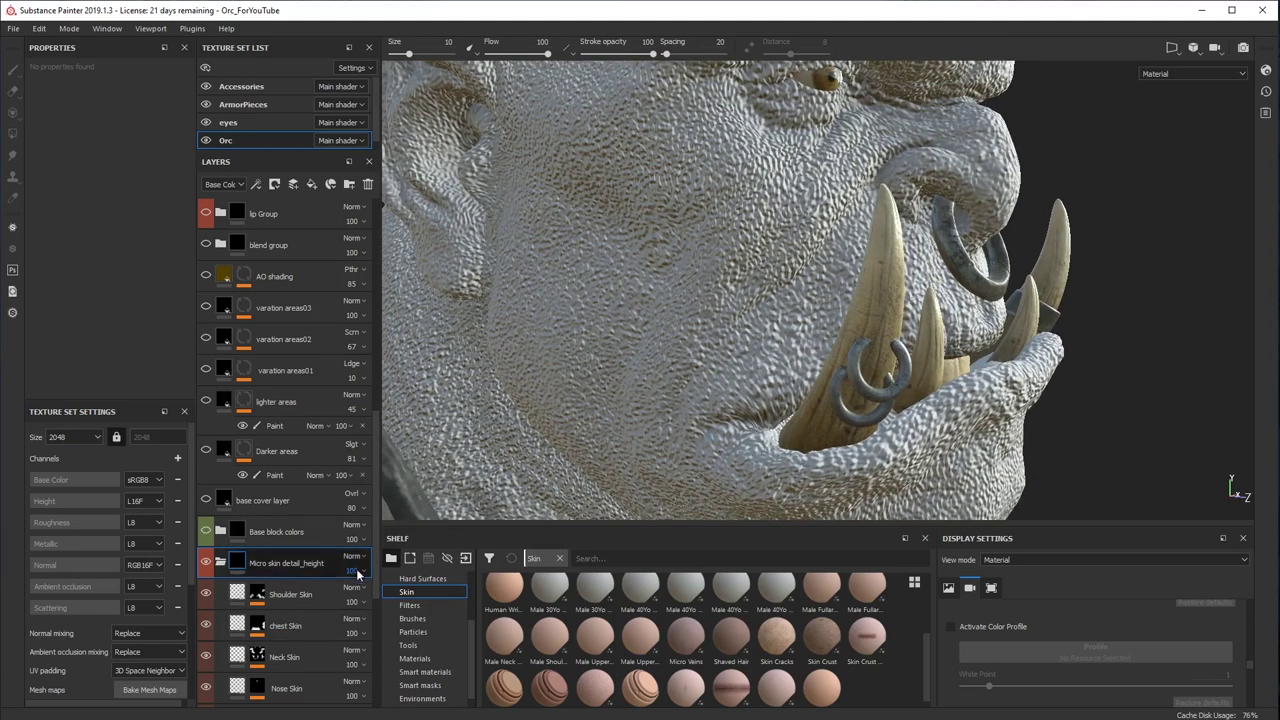
Switch the layer stack to the Height channel and review the layers in the Micro skin detail_height group
scroll(338, 600, down, 2)
scroll(338, 600, down, 3)
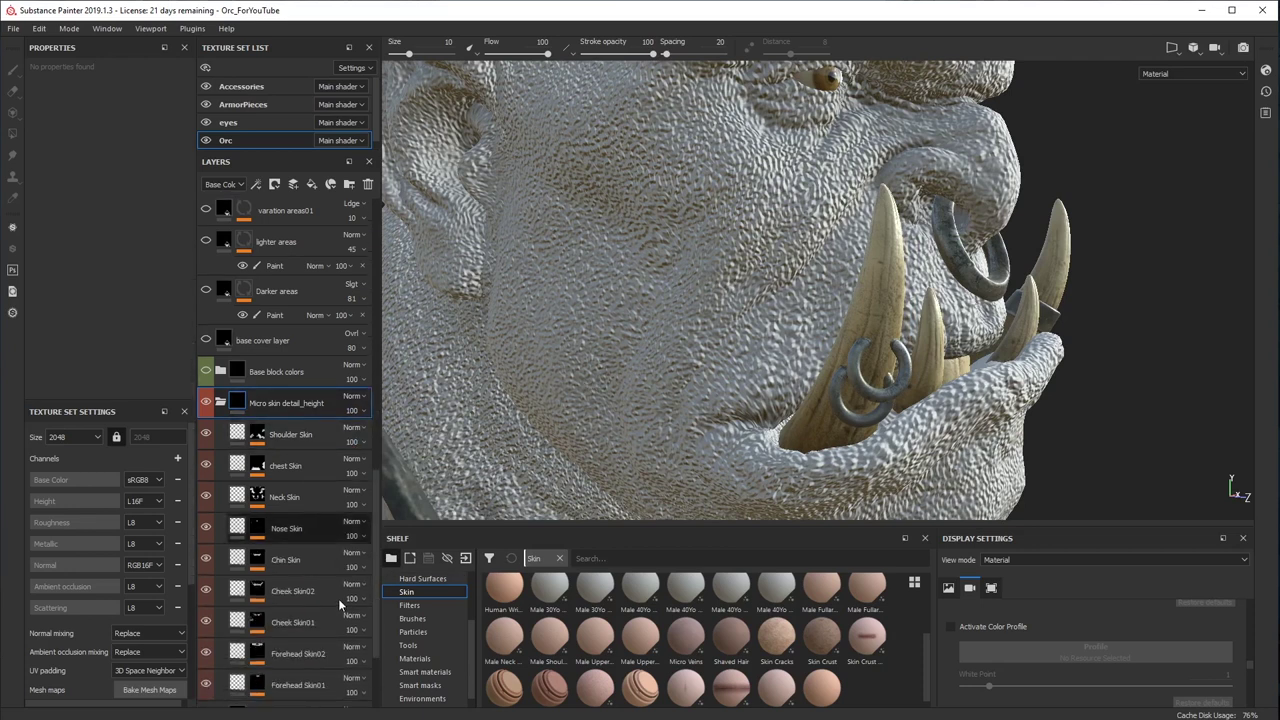
click(224, 185)
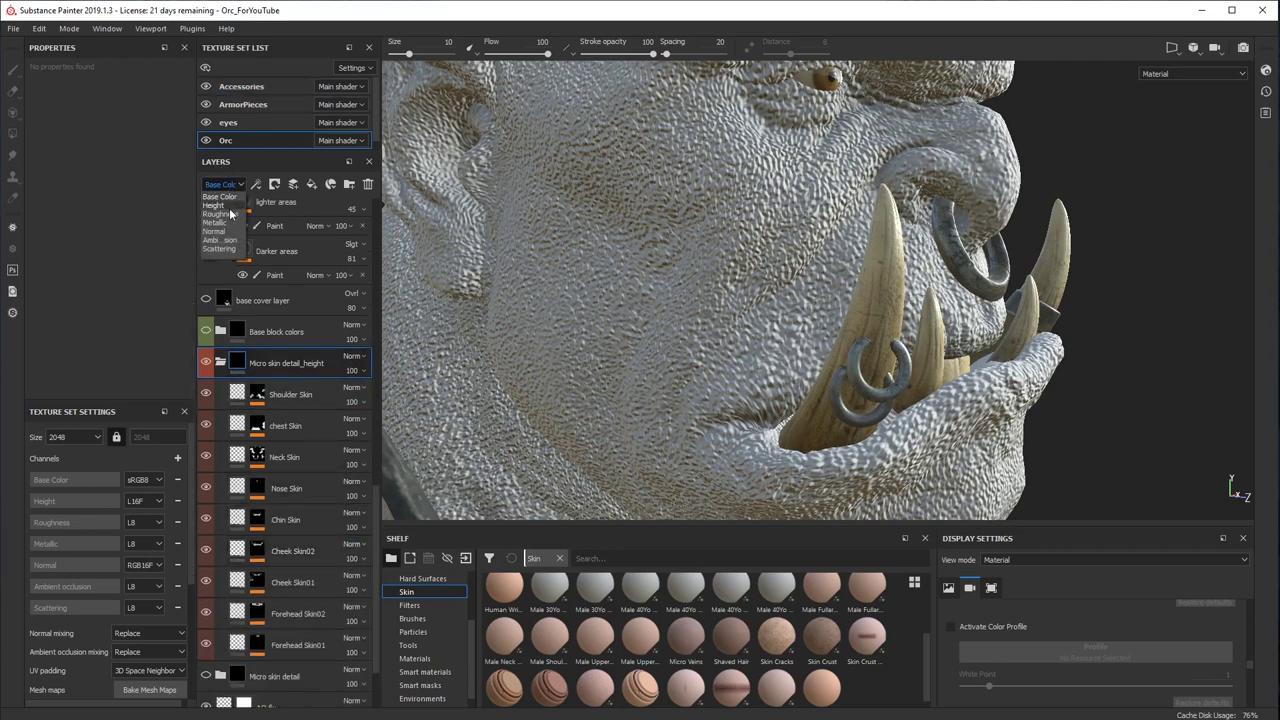
click(220, 205)
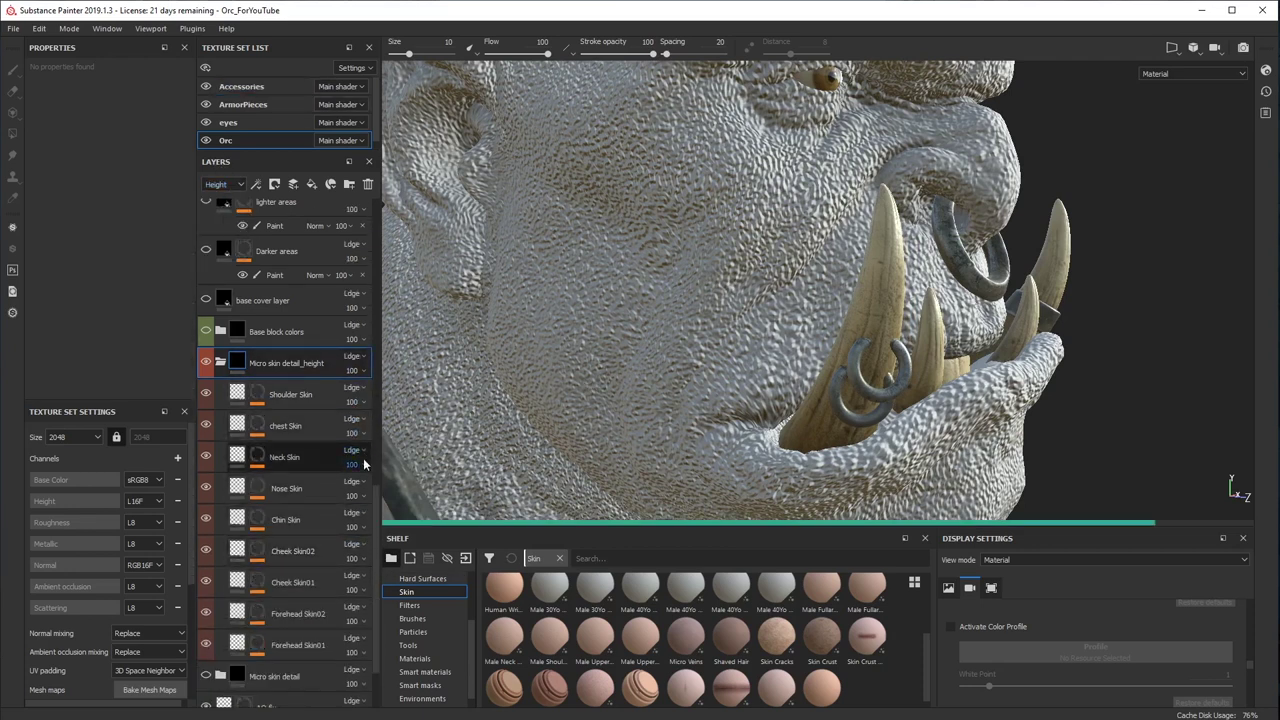
scroll(310, 446, down, 3)
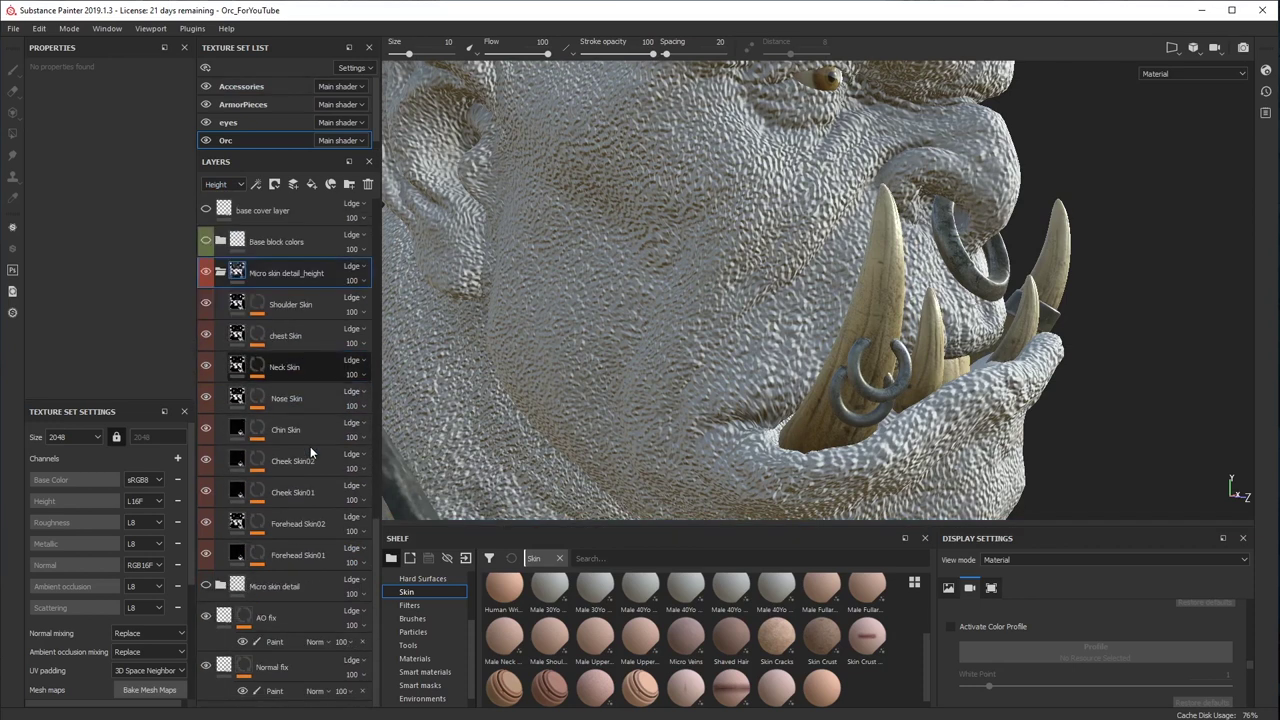
Expand the Micro skin detail group to review its layers' Height opacities, and collapse it again
click(220, 586)
scroll(330, 540, down, 4)
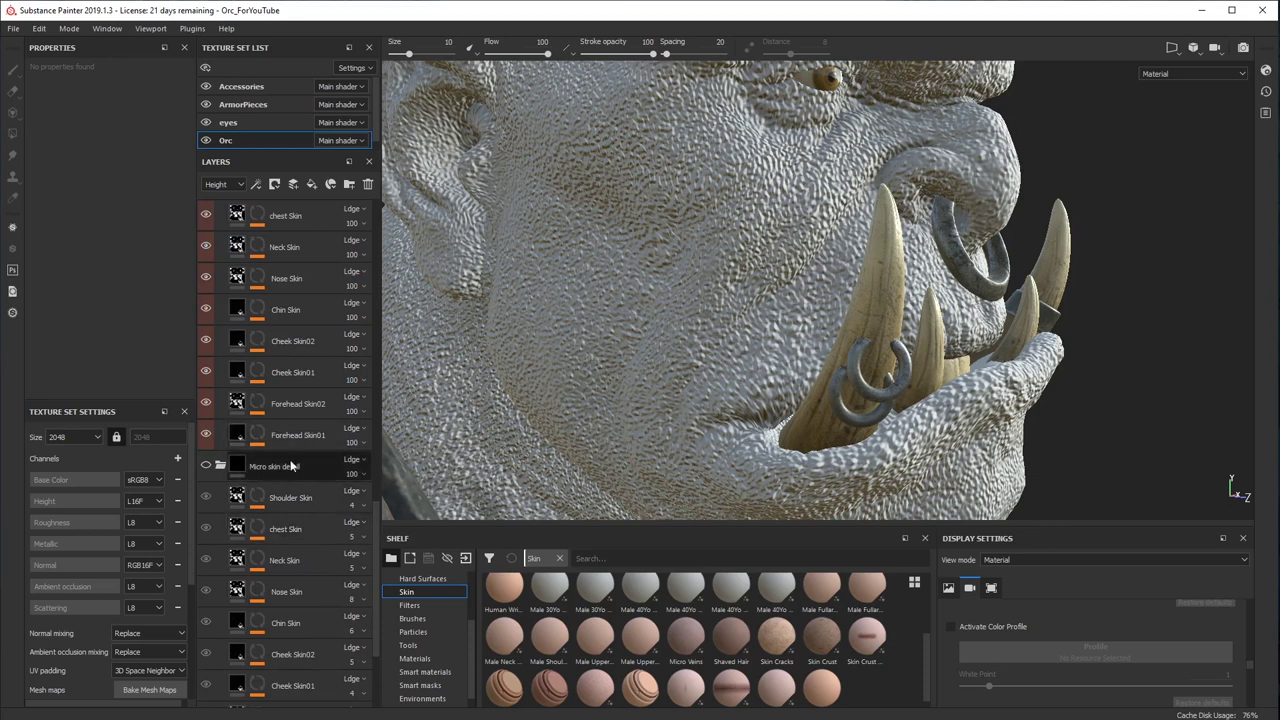
click(222, 466)
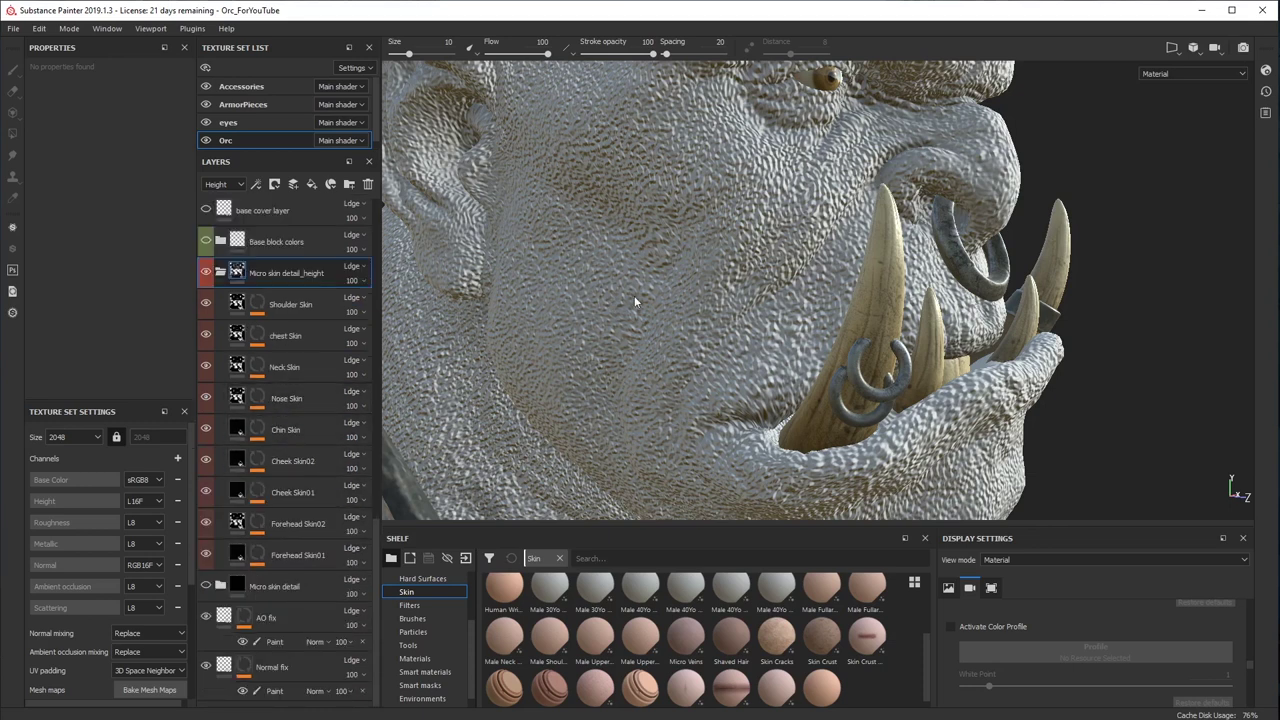
Hide the Micro skin detail_height group, and toggle the Micro skin detail group on and off to compare the face
alt+drag(734, 259, 720, 327)
alt+drag(680, 281, 680, 344)
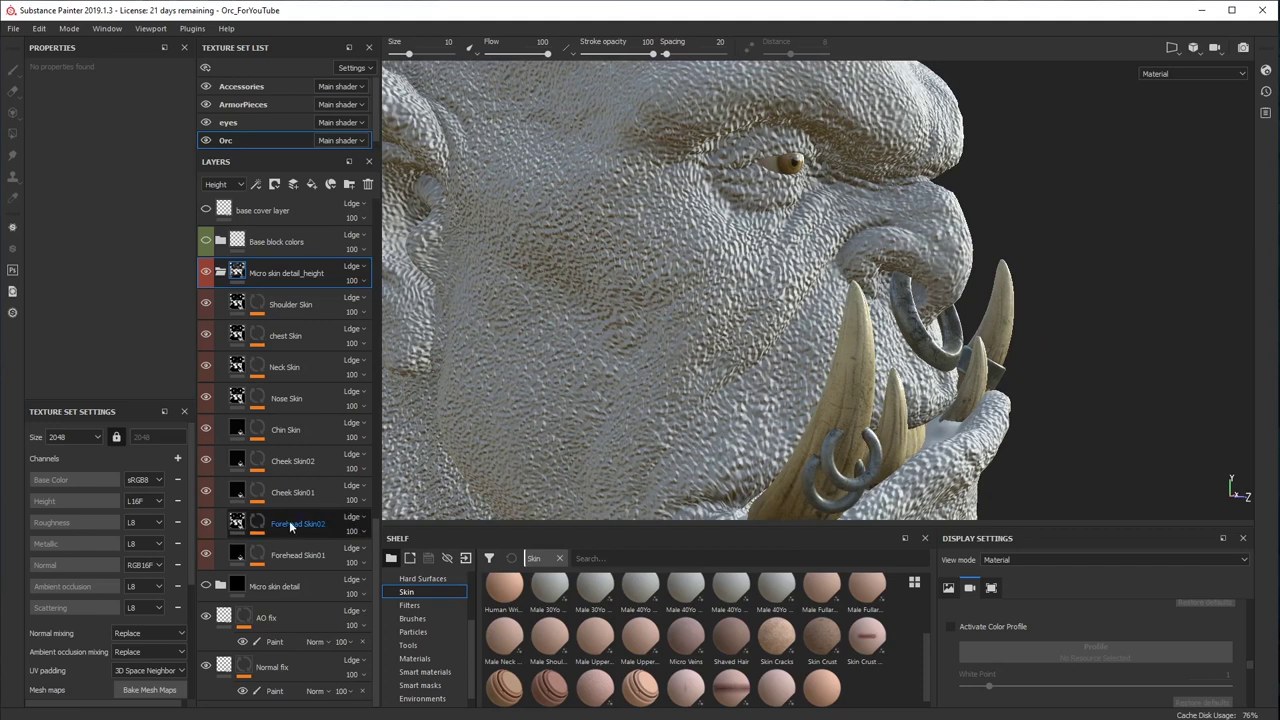
click(206, 272)
click(208, 582)
alt+drag(634, 328, 717, 264)
alt+drag(744, 317, 717, 322)
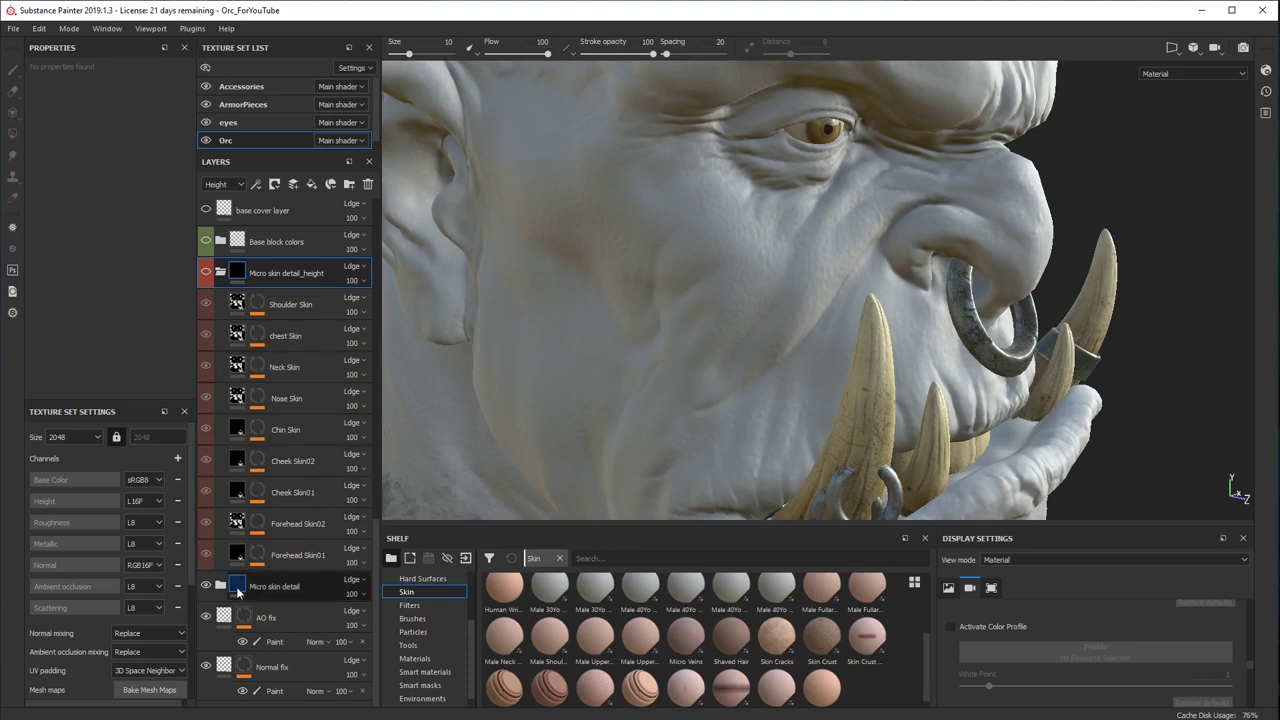
click(205, 586)
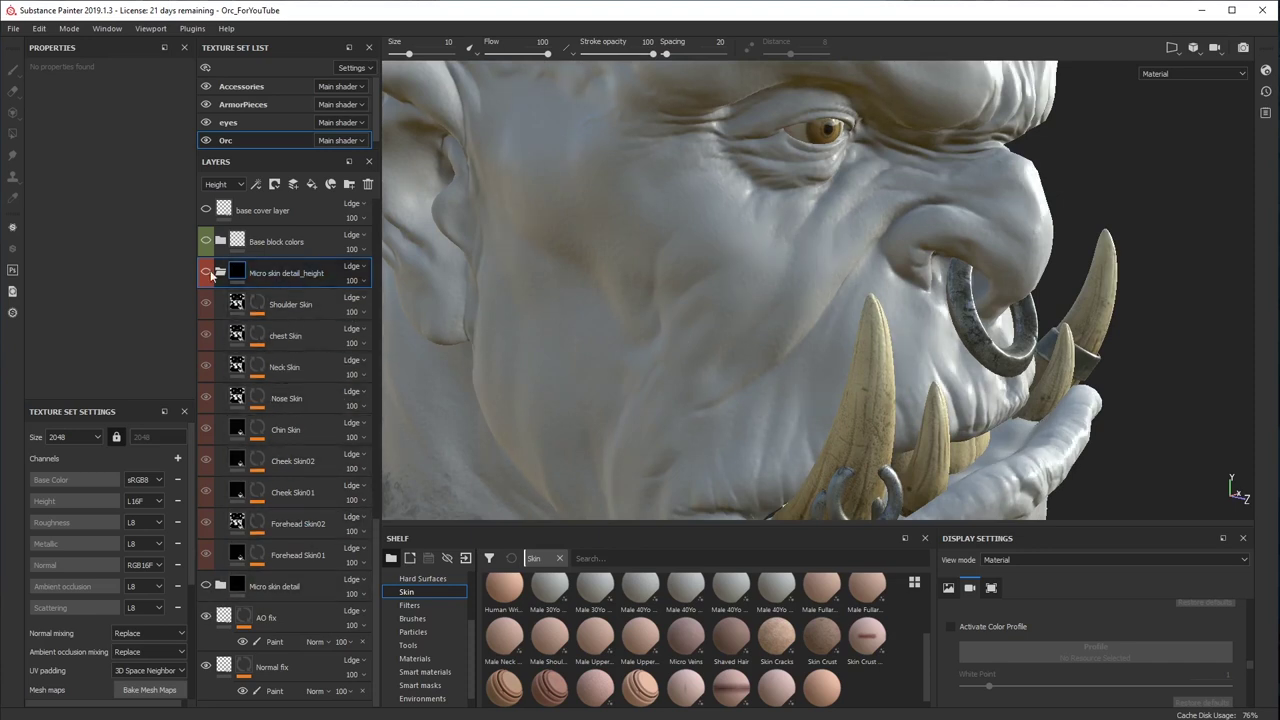
Show the Micro skin detail_height group and lower its Height opacity to 33, checking the relief on the face
click(205, 272)
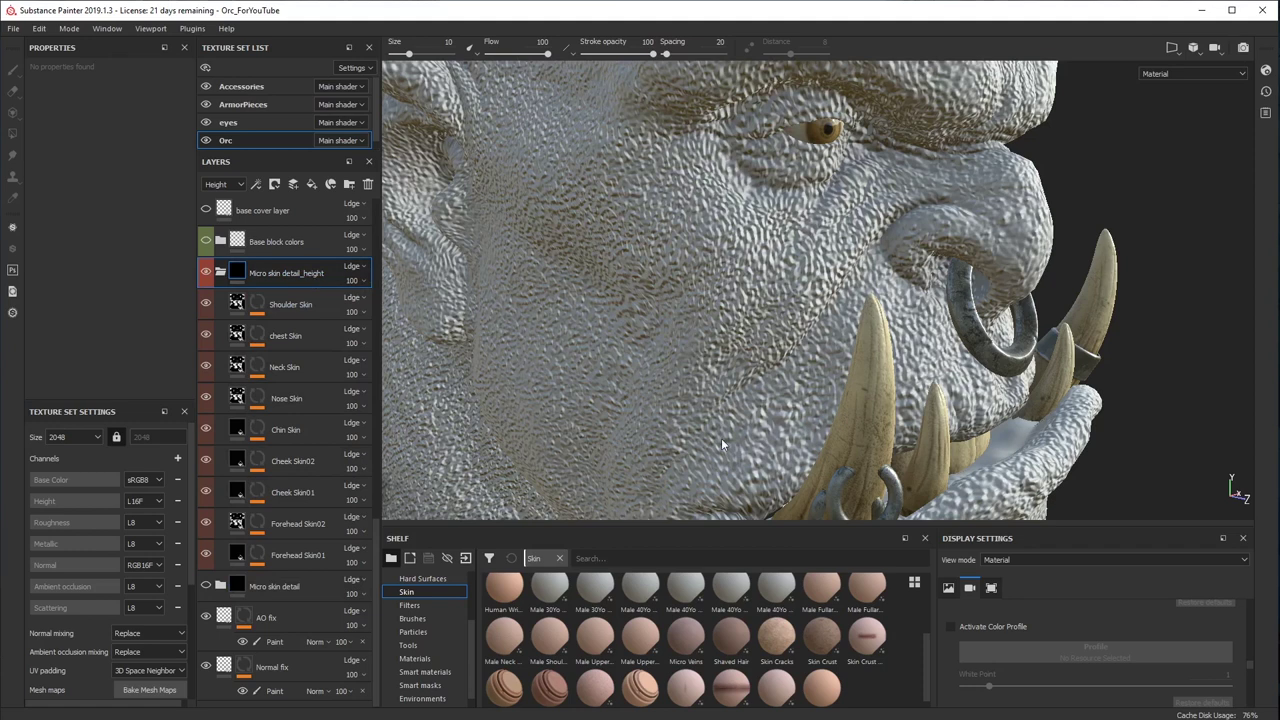
alt+drag(755, 410, 787, 407)
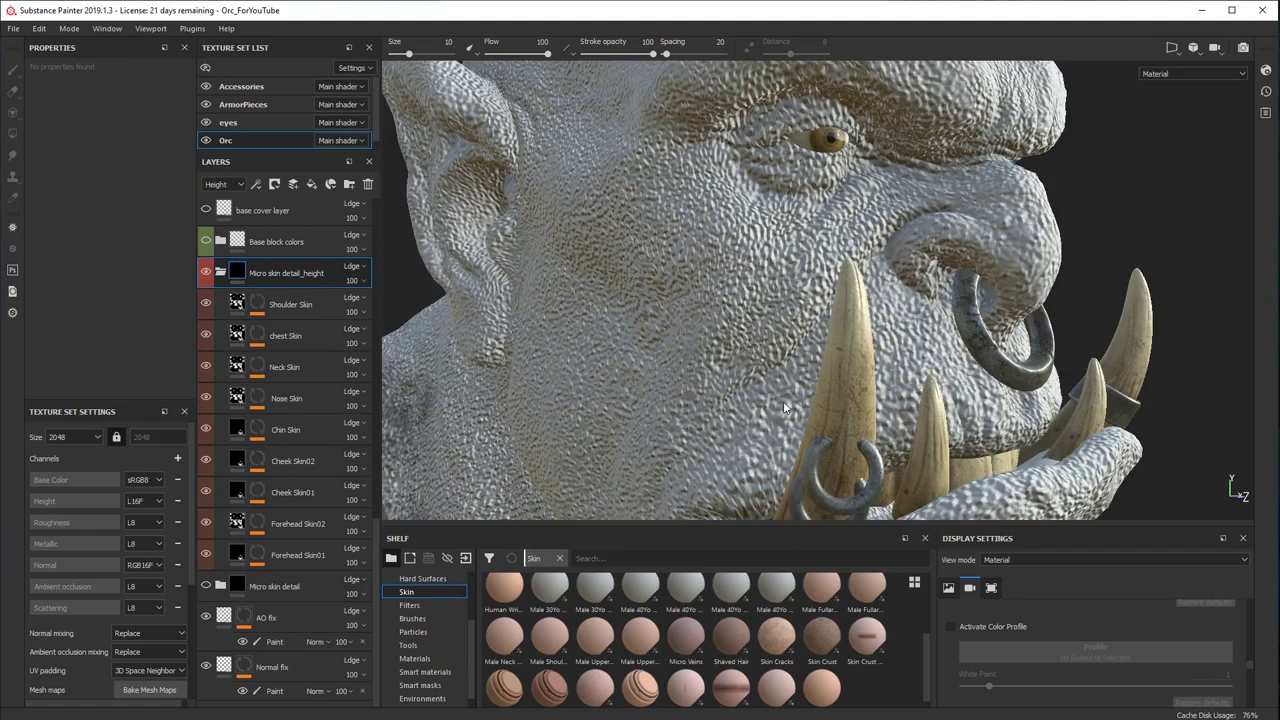
click(363, 281)
drag(403, 304, 372, 305)
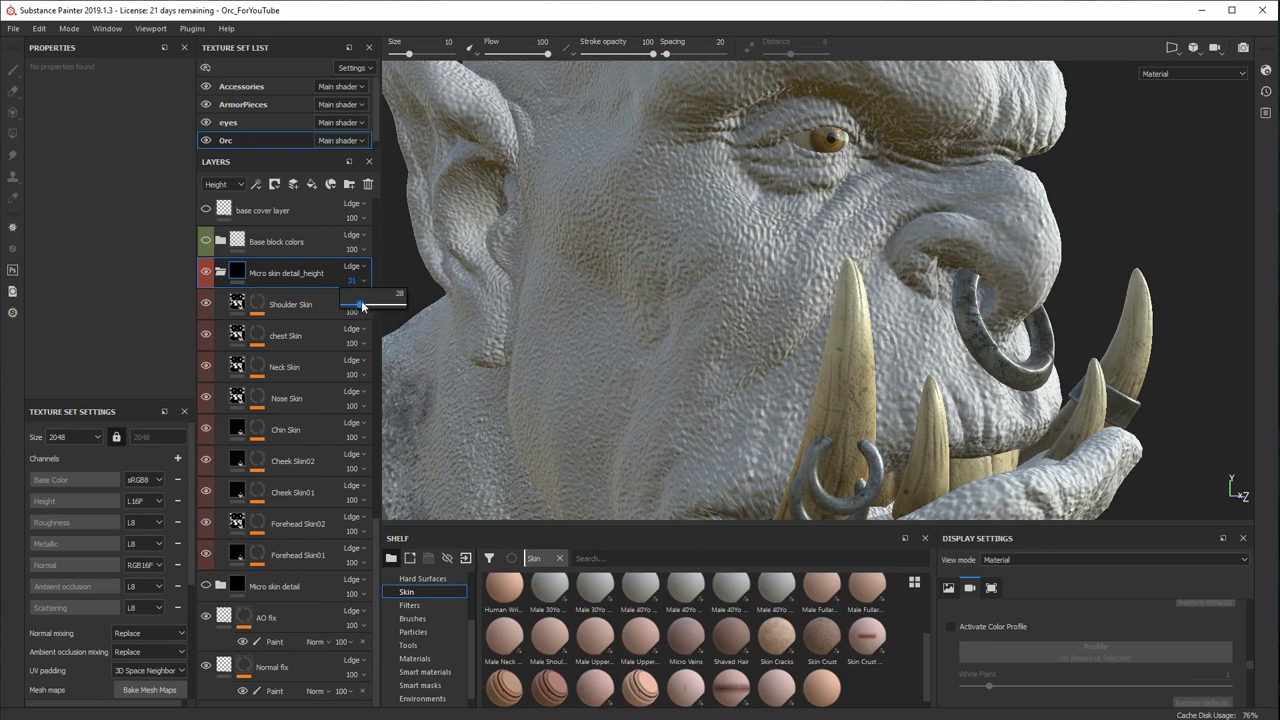
drag(362, 306, 364, 306)
alt+drag(618, 305, 642, 409)
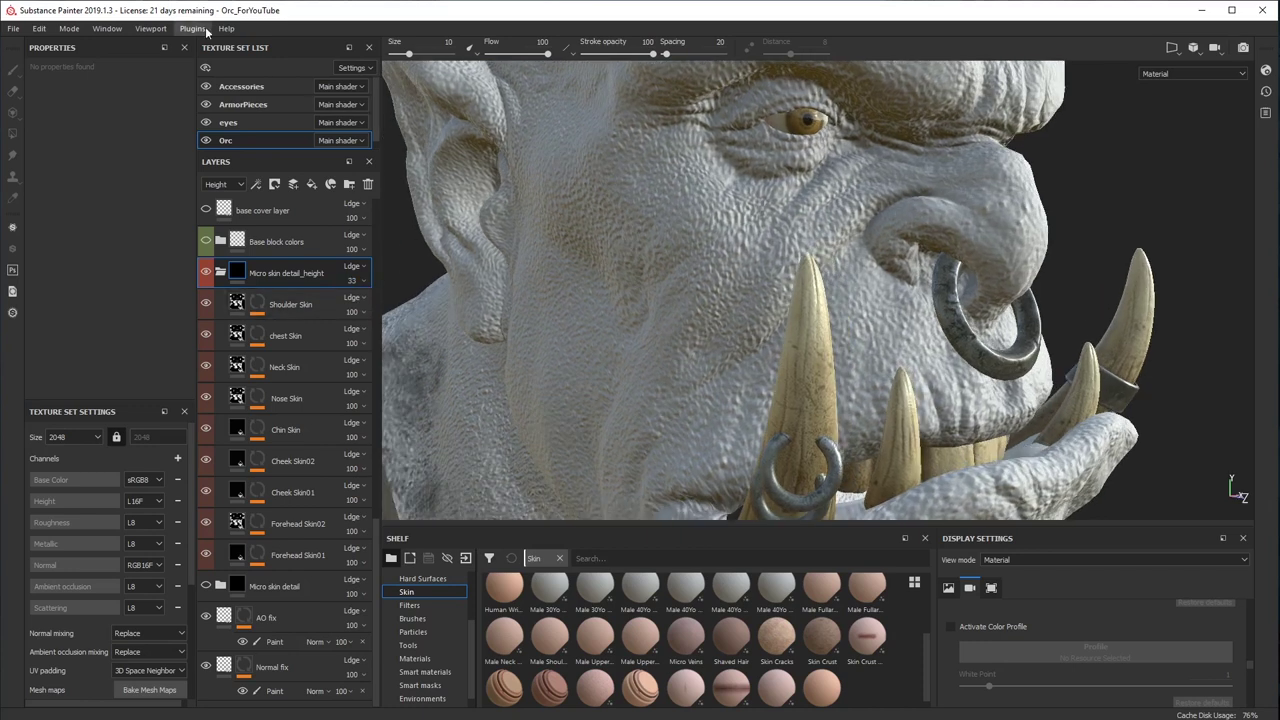
Export the Orc texture set's maps as targa at 2048x2048 using the PBR MetalRough config
click(14, 28)
click(80, 264)
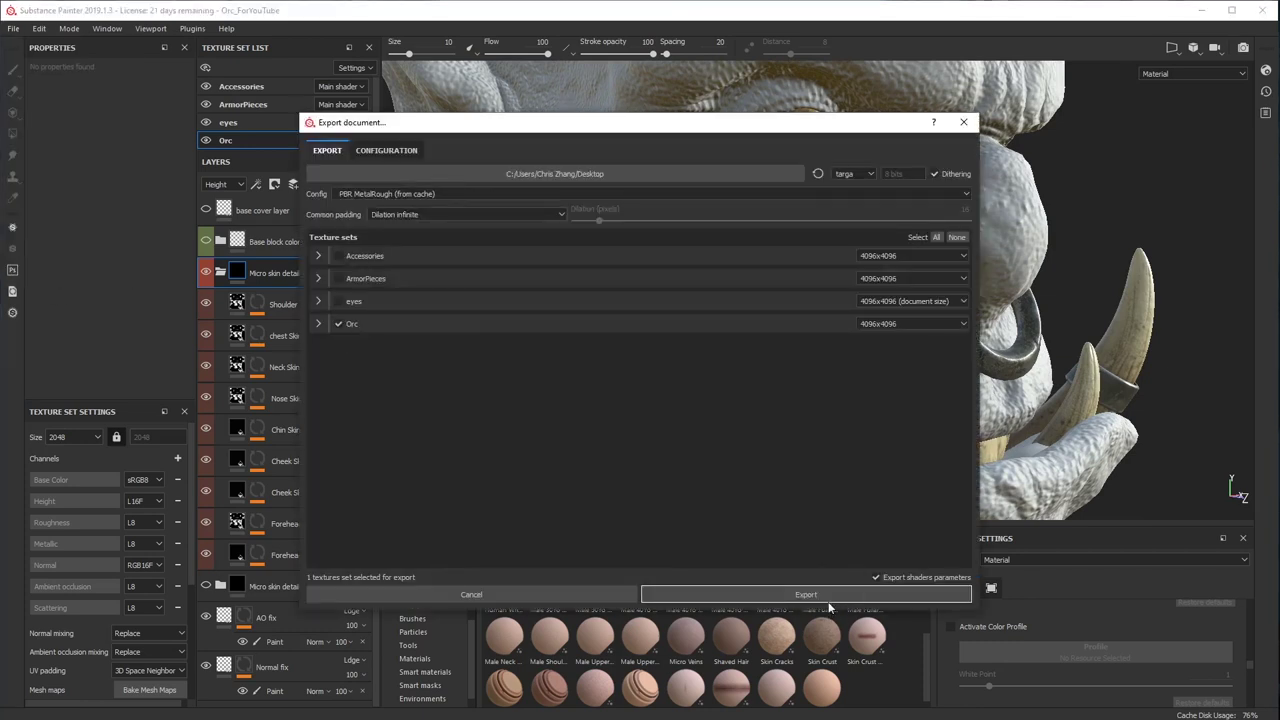
click(925, 323)
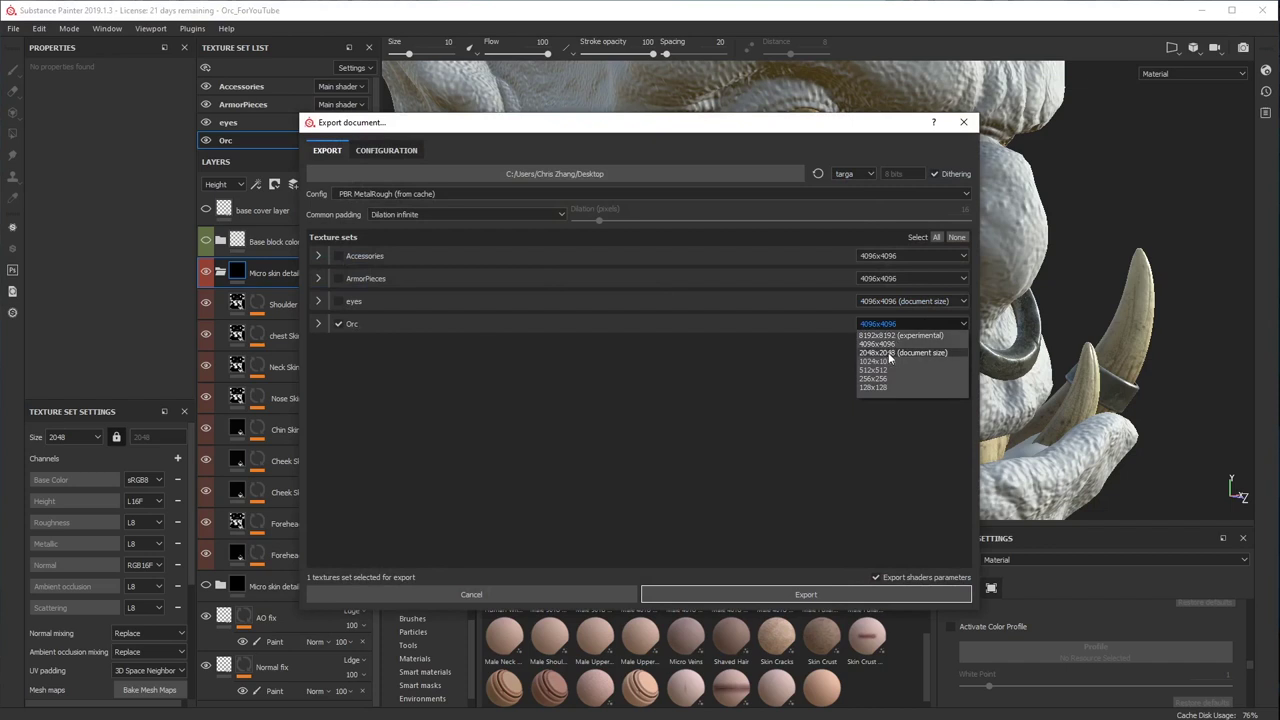
click(888, 352)
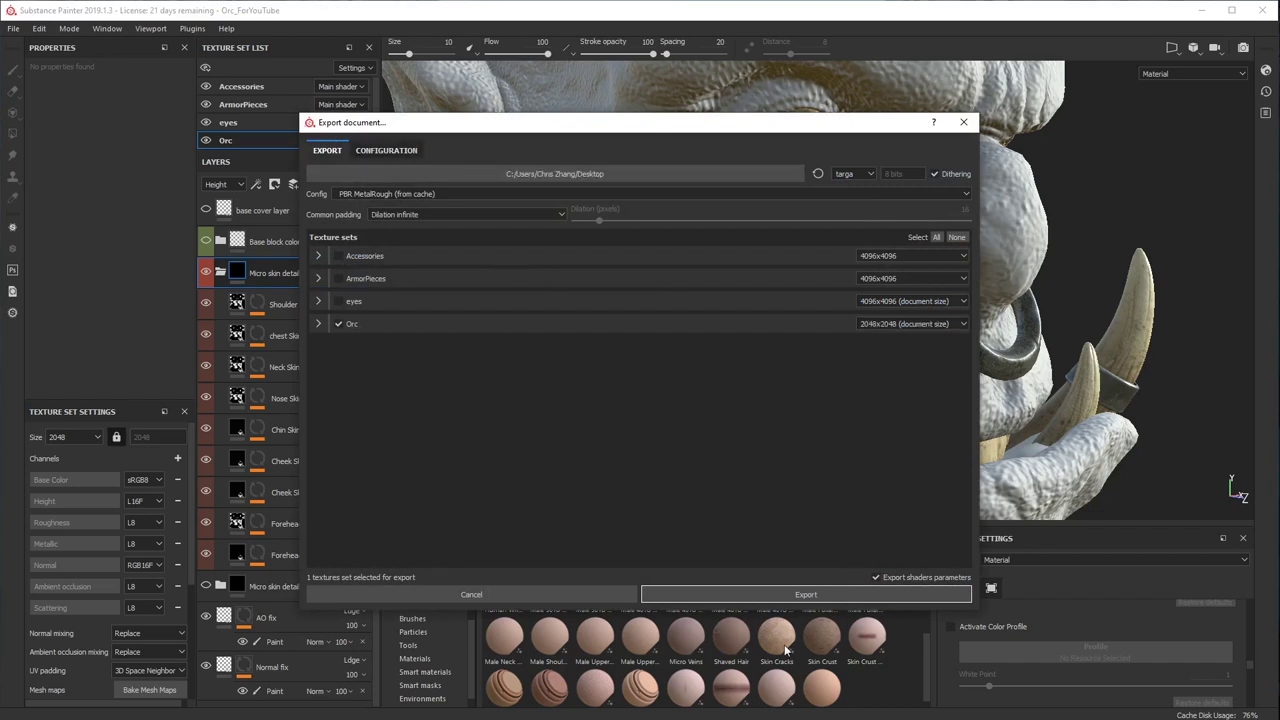
click(804, 594)
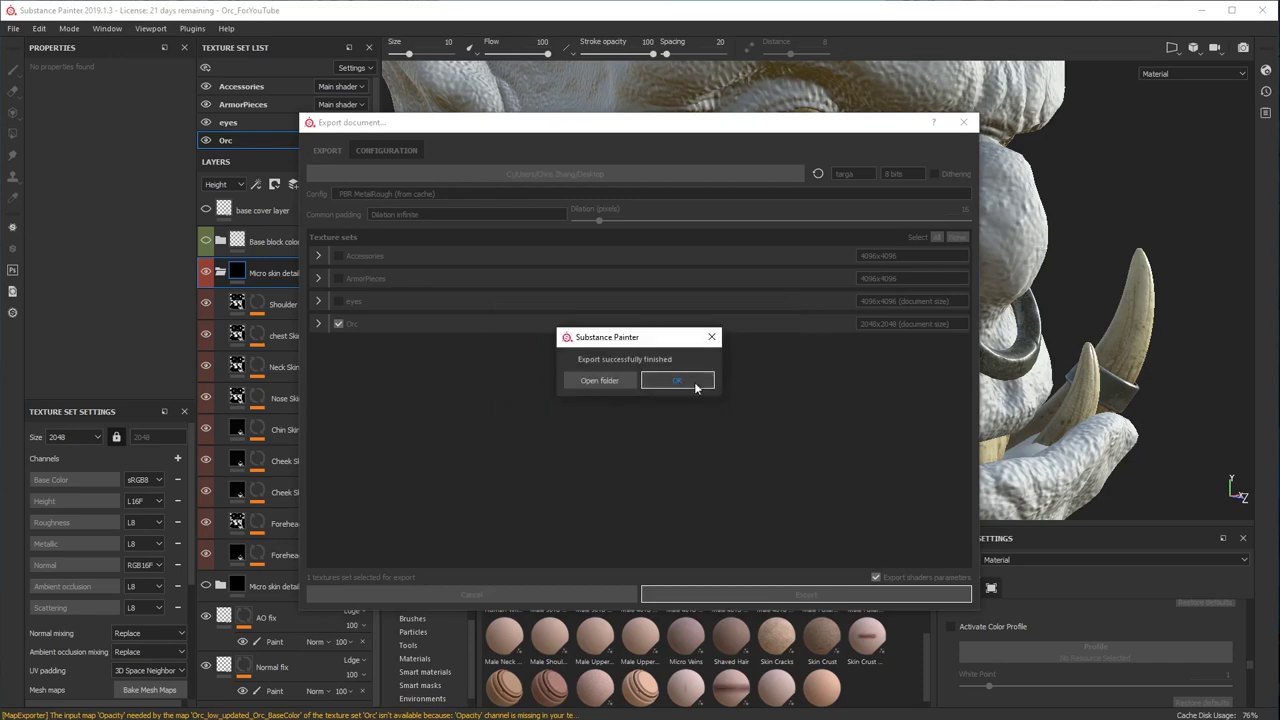
click(696, 386)
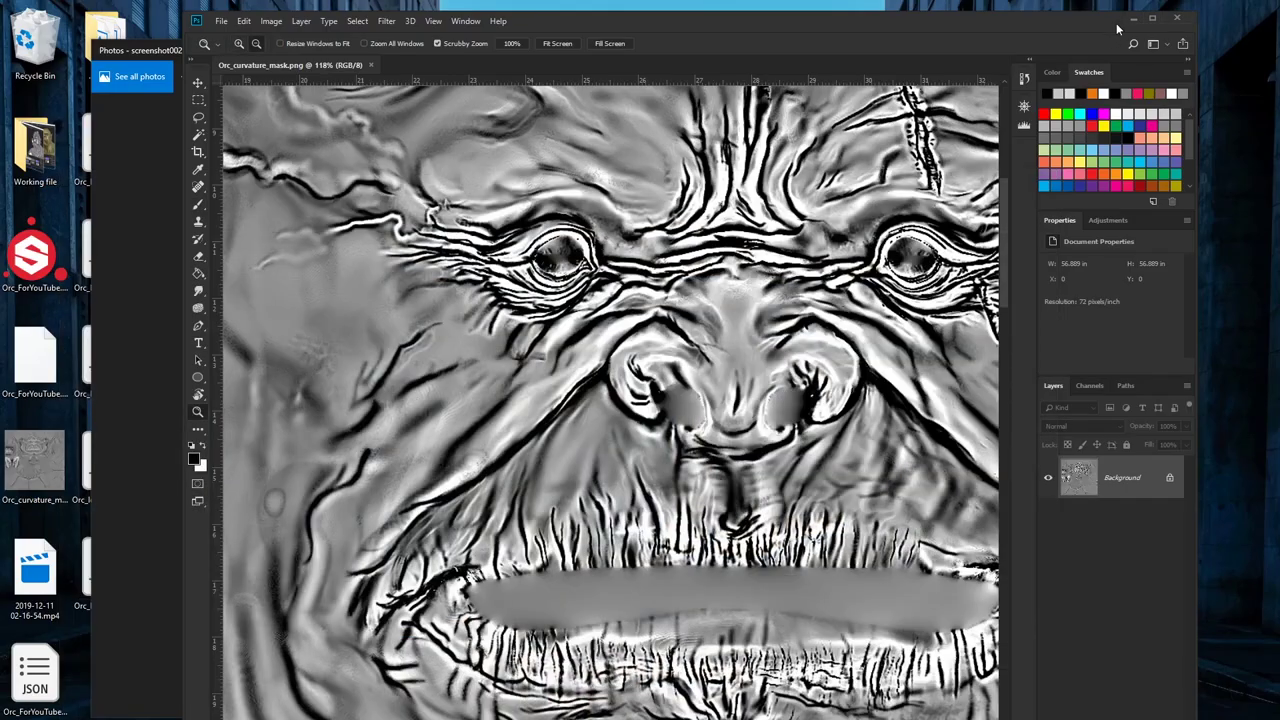
Move the Photoshop window aside and minimize the Photos window to uncover the exported files on the desktop
drag(552, 24, 622, 27)
click(214, 55)
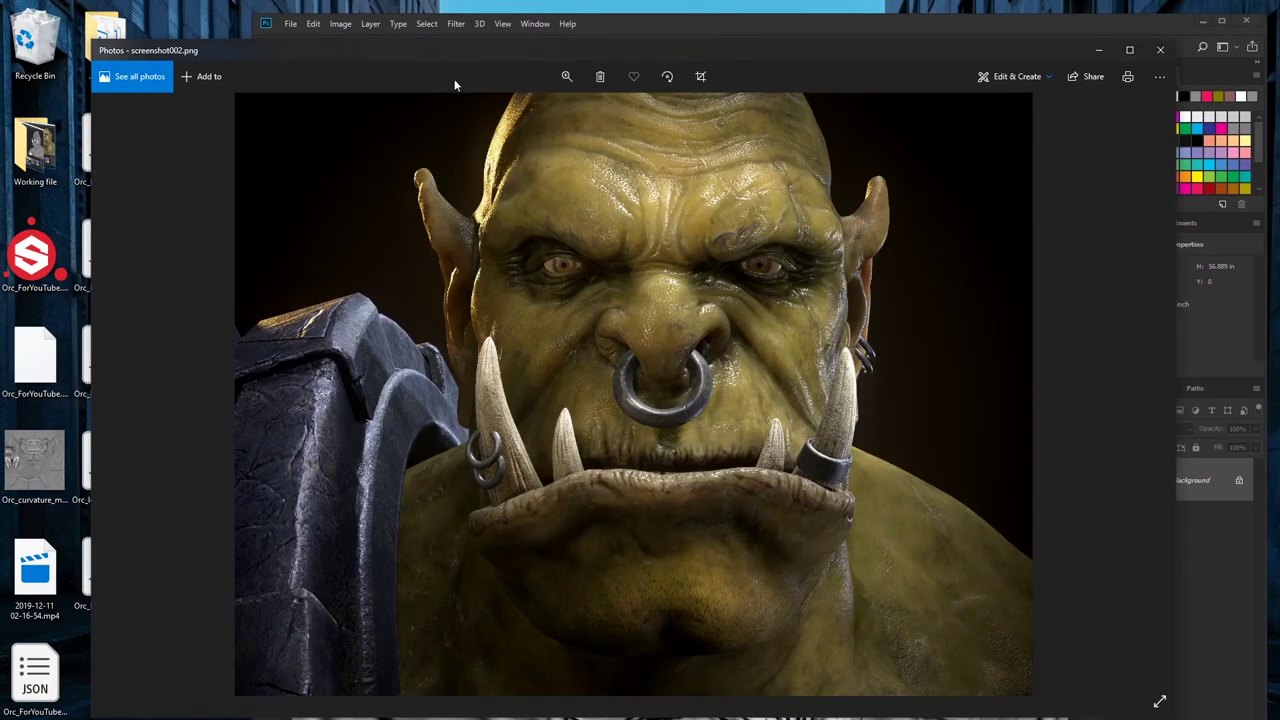
click(1098, 49)
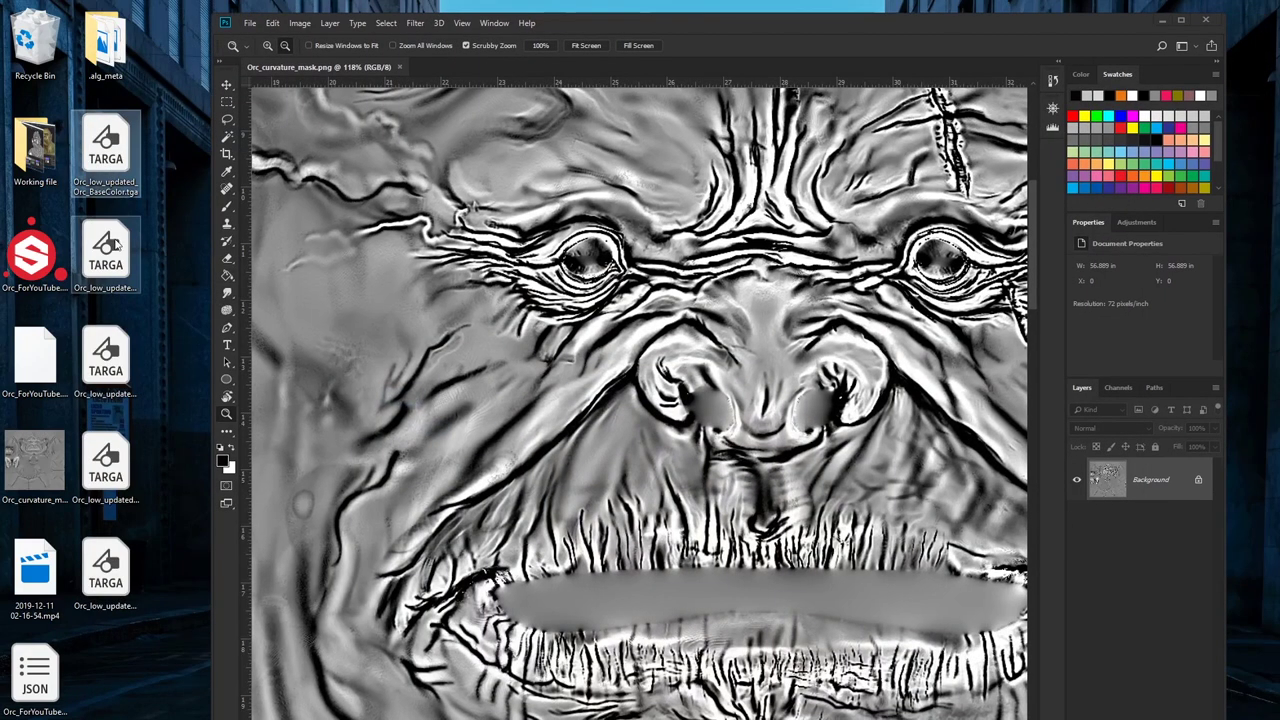
Delete the exported Targa maps except Orc_low_updated_Orc_Normal.tga, along with the exported JSON file, from the desktop
click(112, 250)
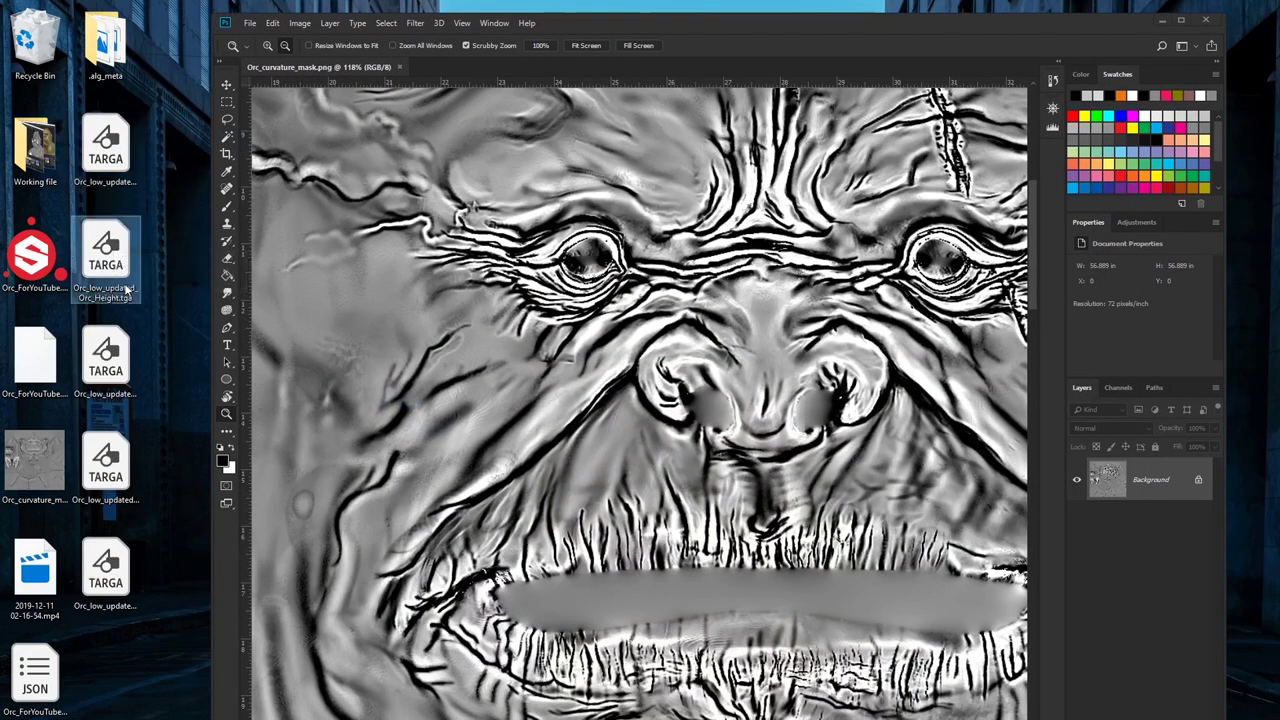
click(120, 346)
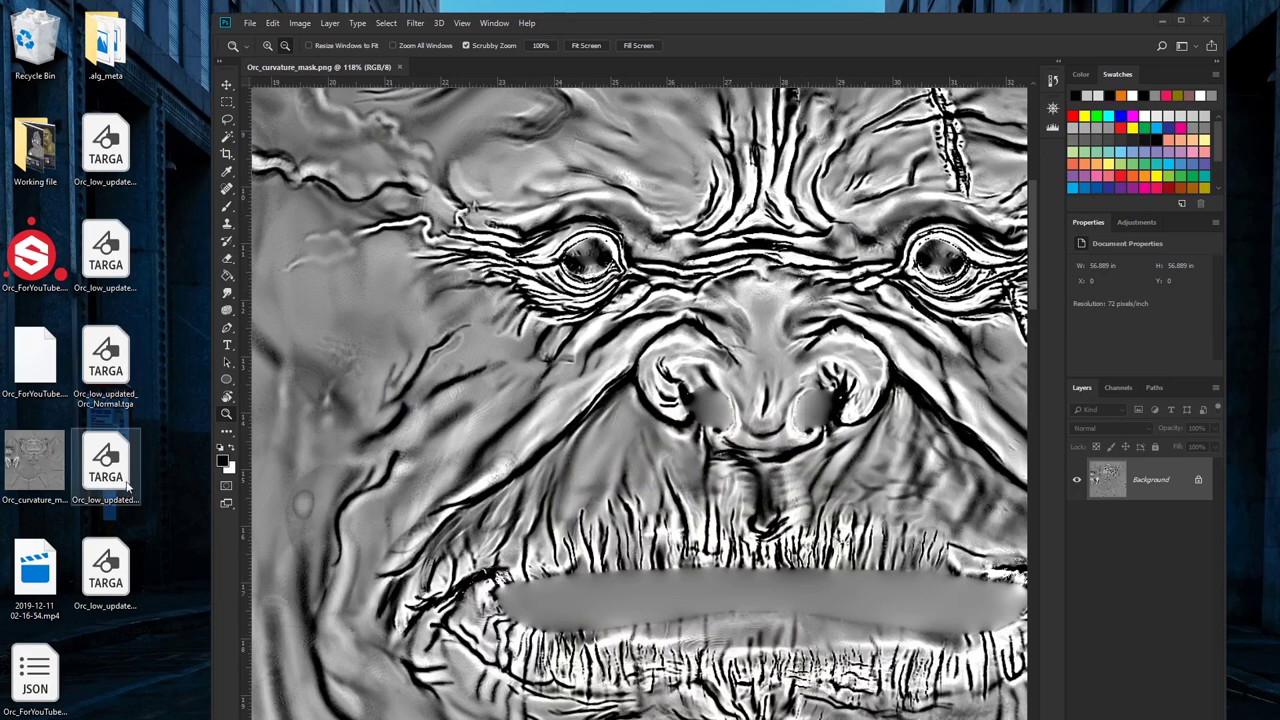
drag(165, 614, 38, 45)
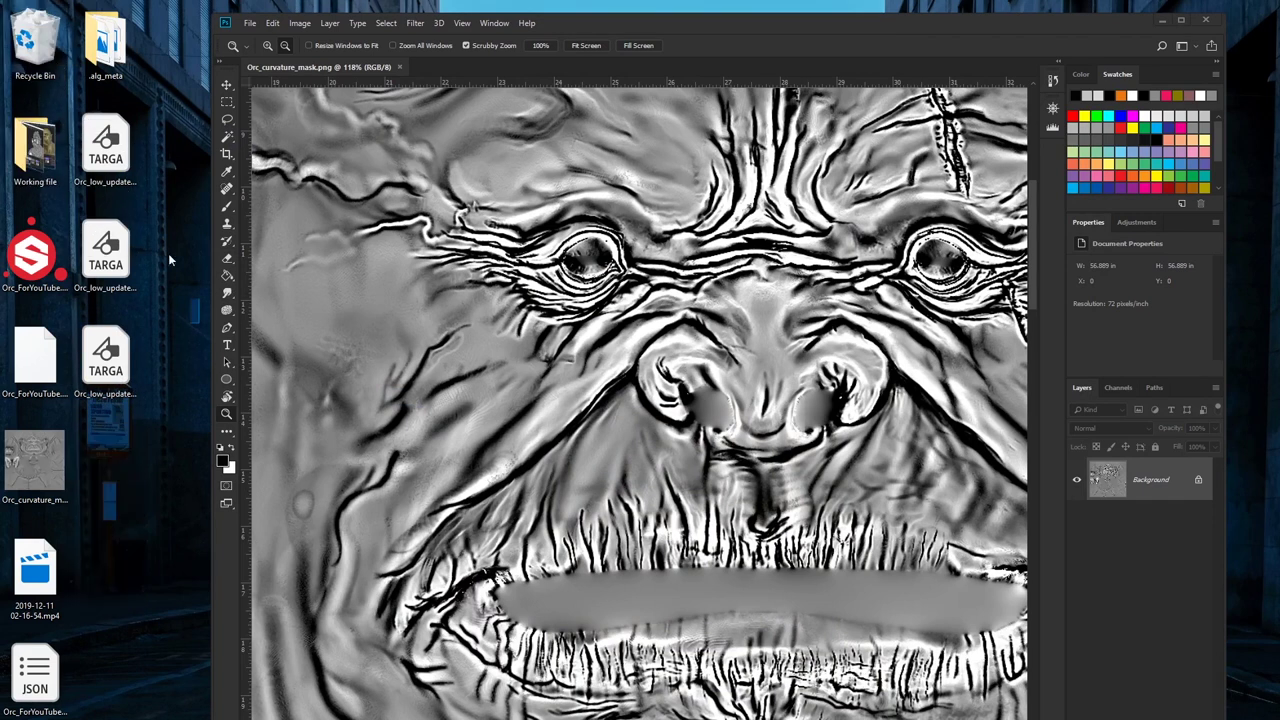
drag(199, 319, 72, 108)
key(Delete)
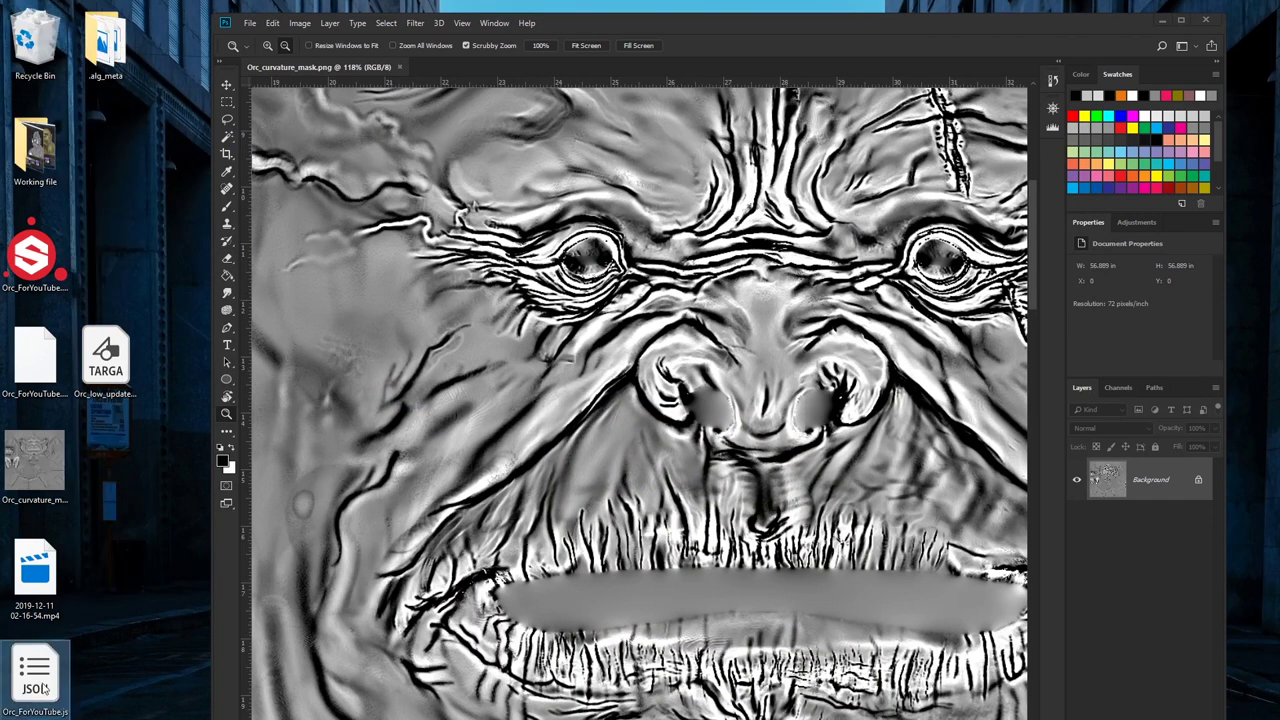
drag(44, 688, 40, 45)
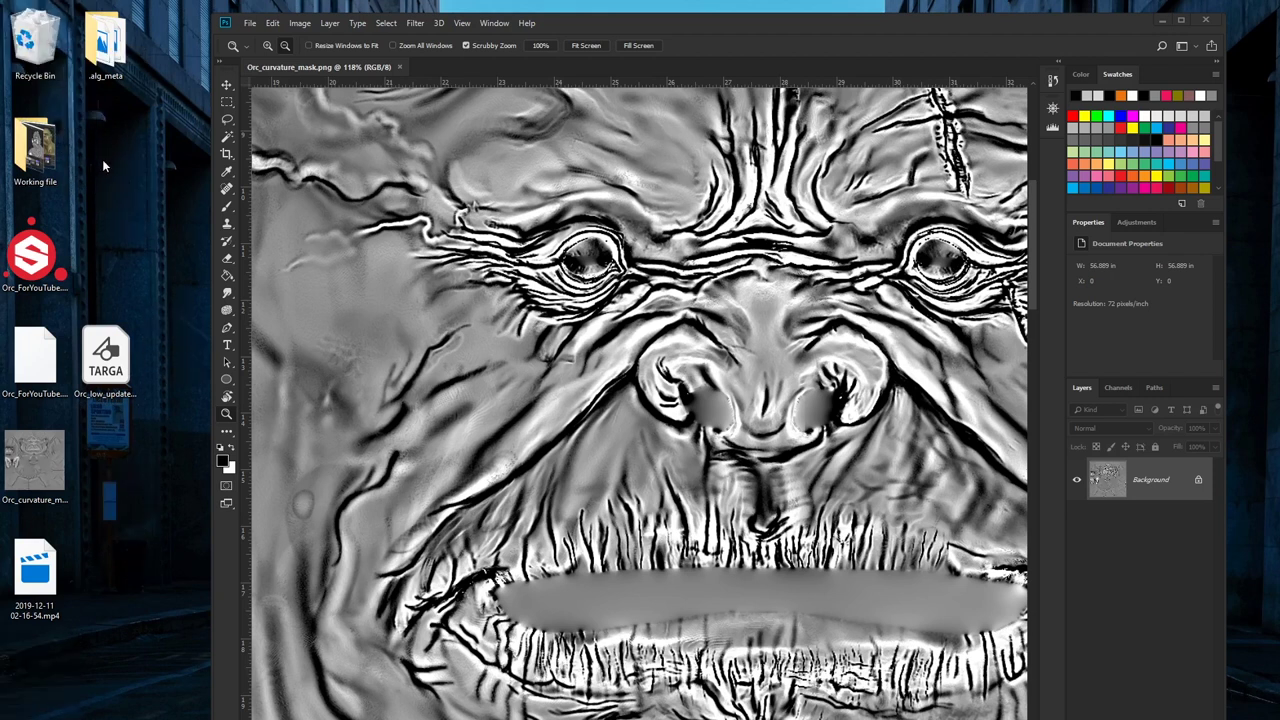
Switch to Substance Painter and restore down its window so the normal map file on the desktop is reachable
key(alt+Tab)
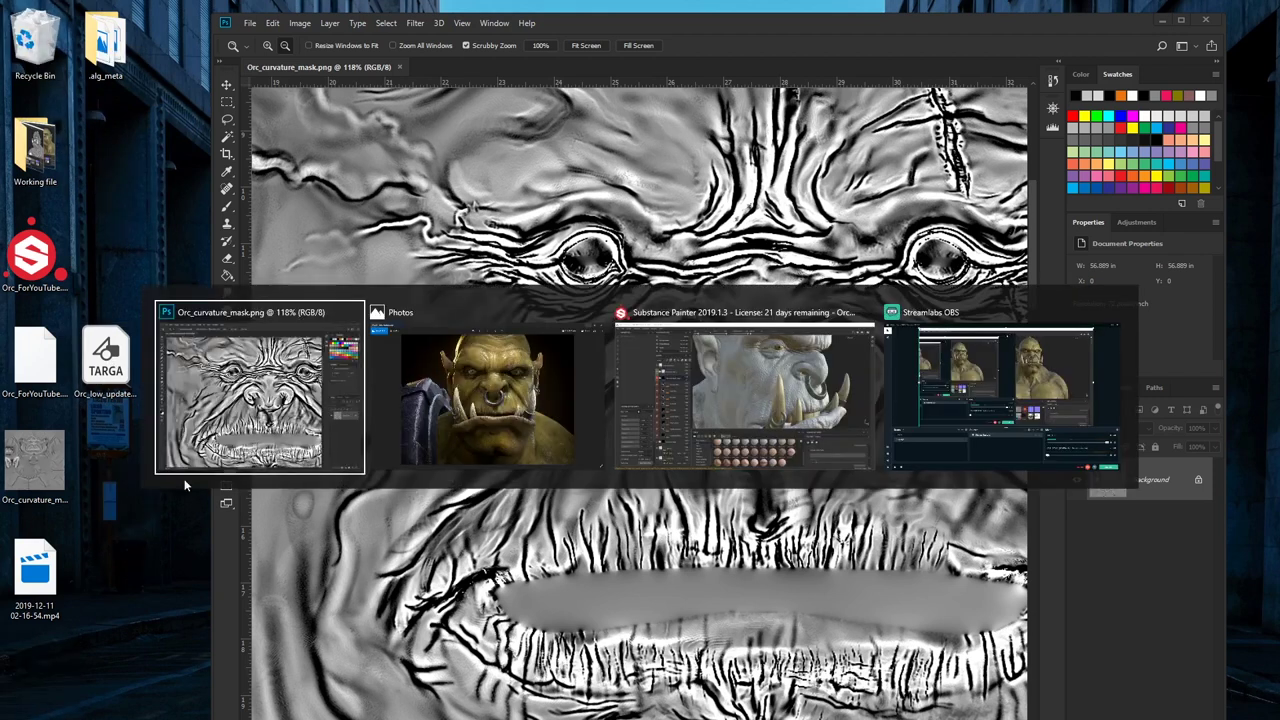
click(762, 412)
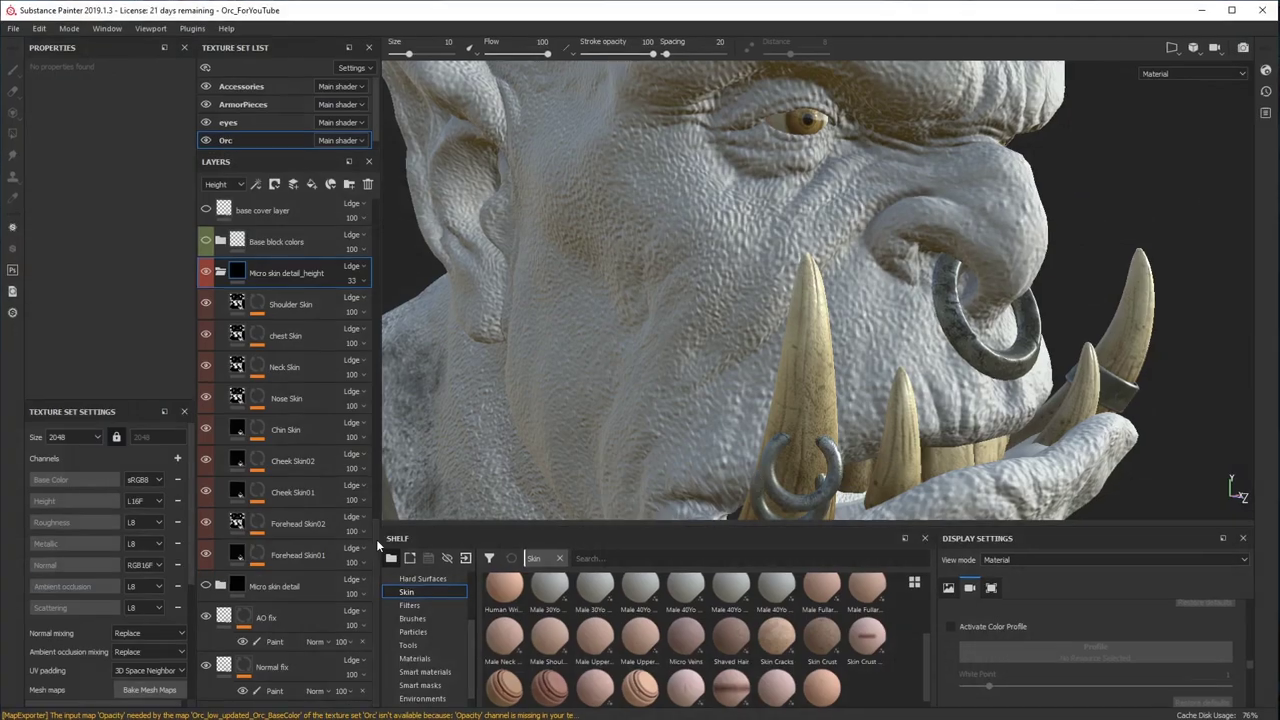
double_click(264, 11)
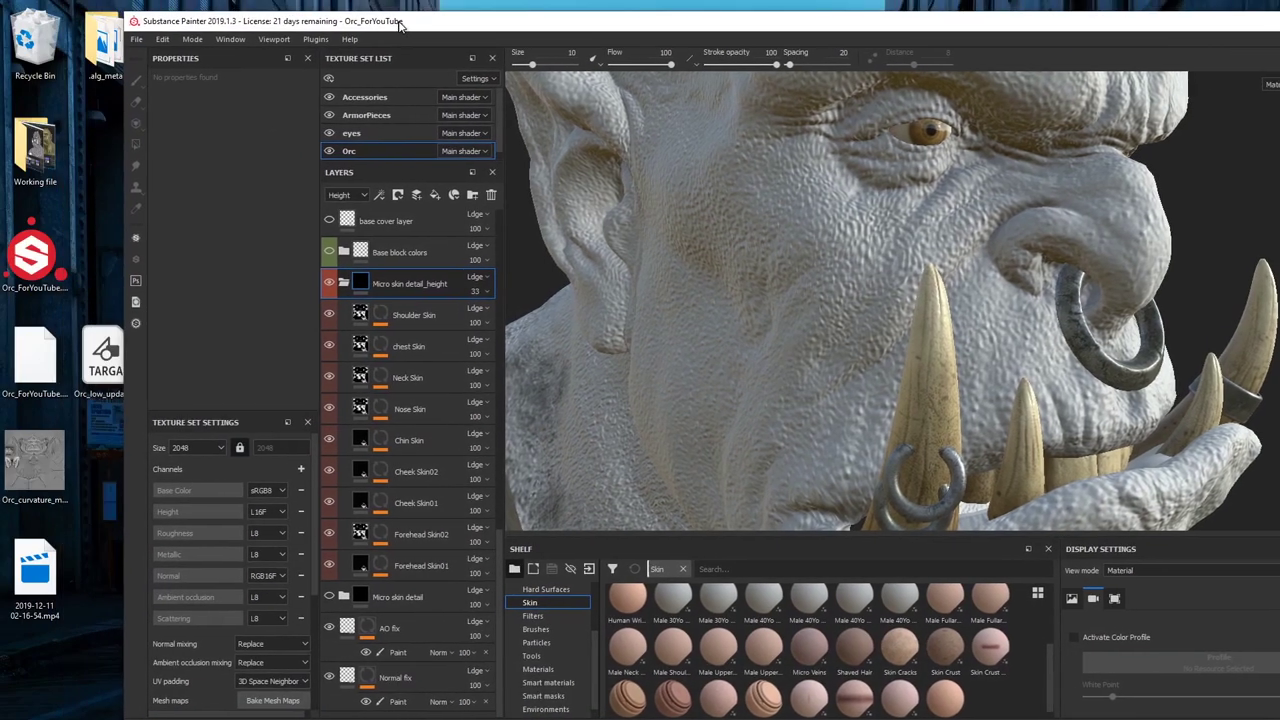
Import Orc_low_updated_Orc_Normal.tga from the desktop into the shelf as a texture resource
scroll(560, 630, up, 3)
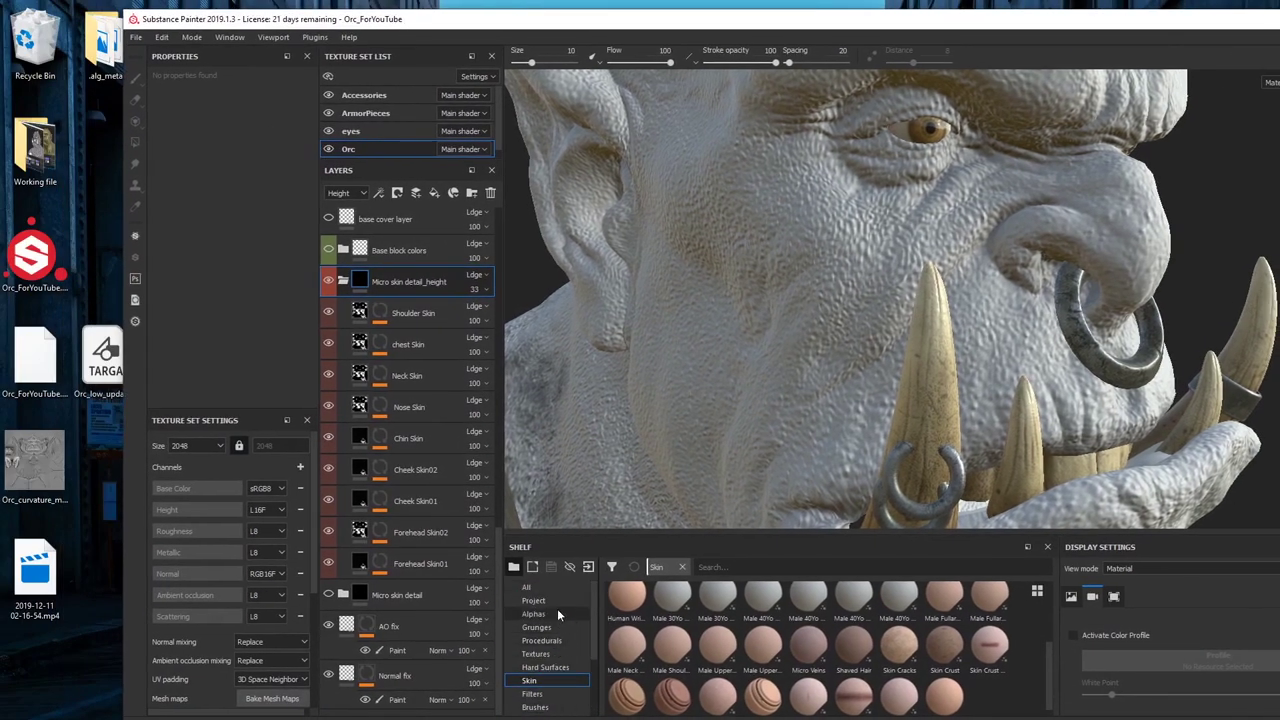
click(545, 600)
drag(105, 355, 900, 690)
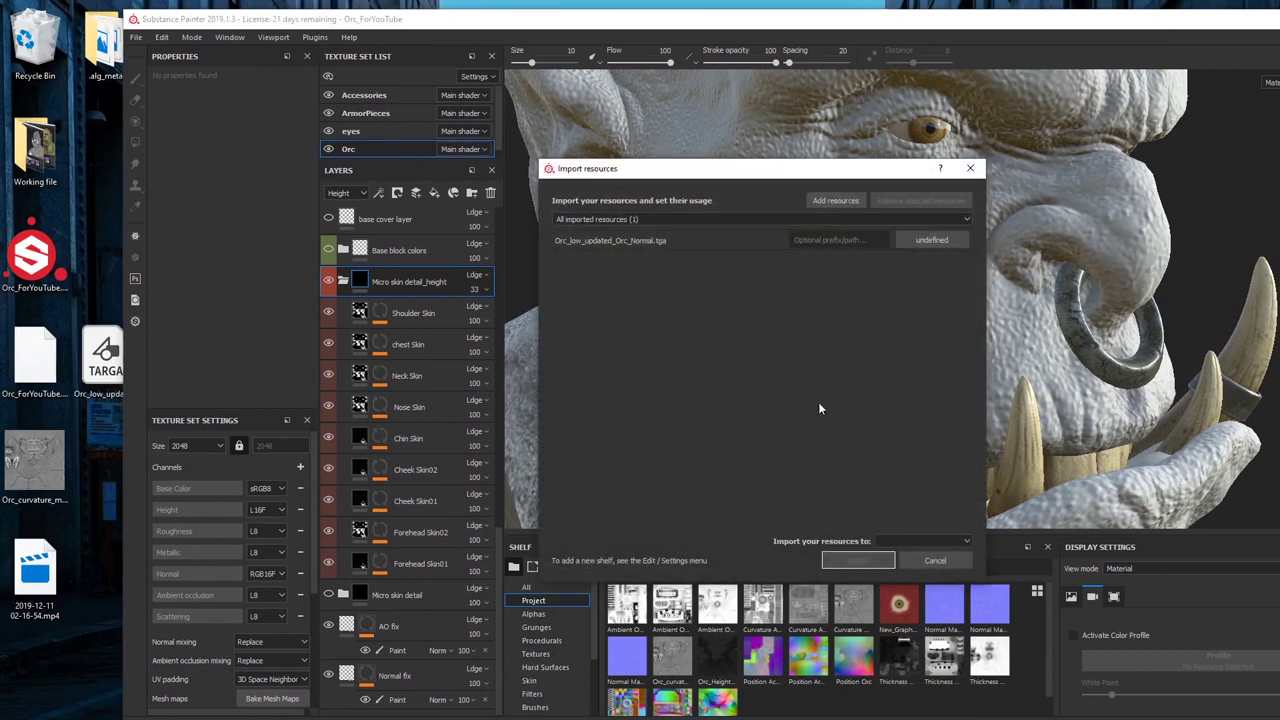
click(931, 240)
click(968, 270)
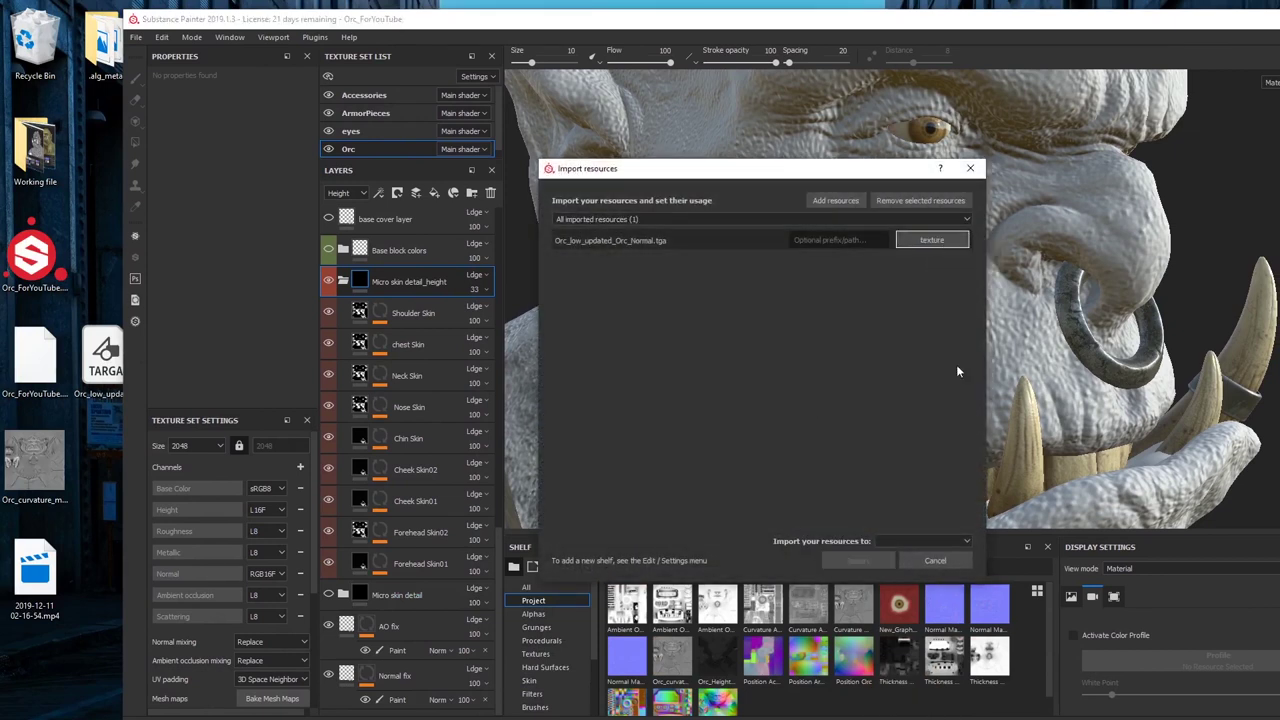
click(925, 542)
click(914, 562)
click(858, 560)
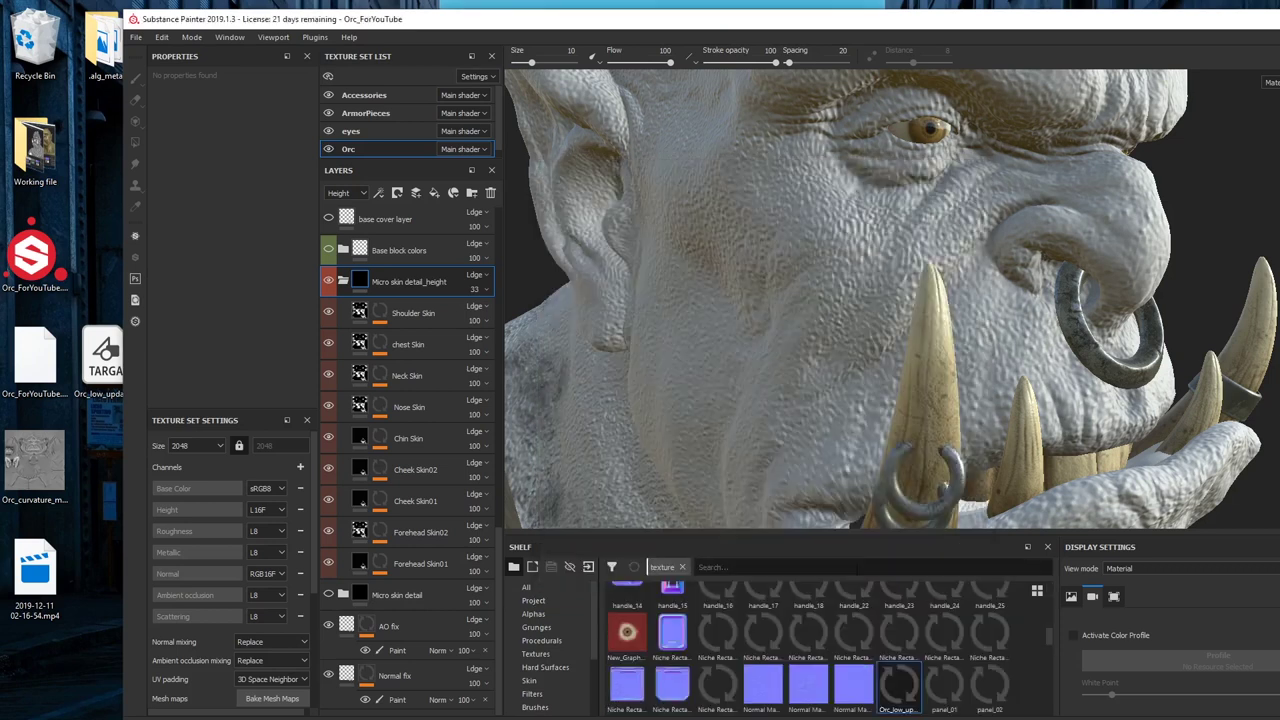
Maximize the window, show the project's shelf resources, and remove the Orc's assigned Normal mesh map
double_click(1133, 19)
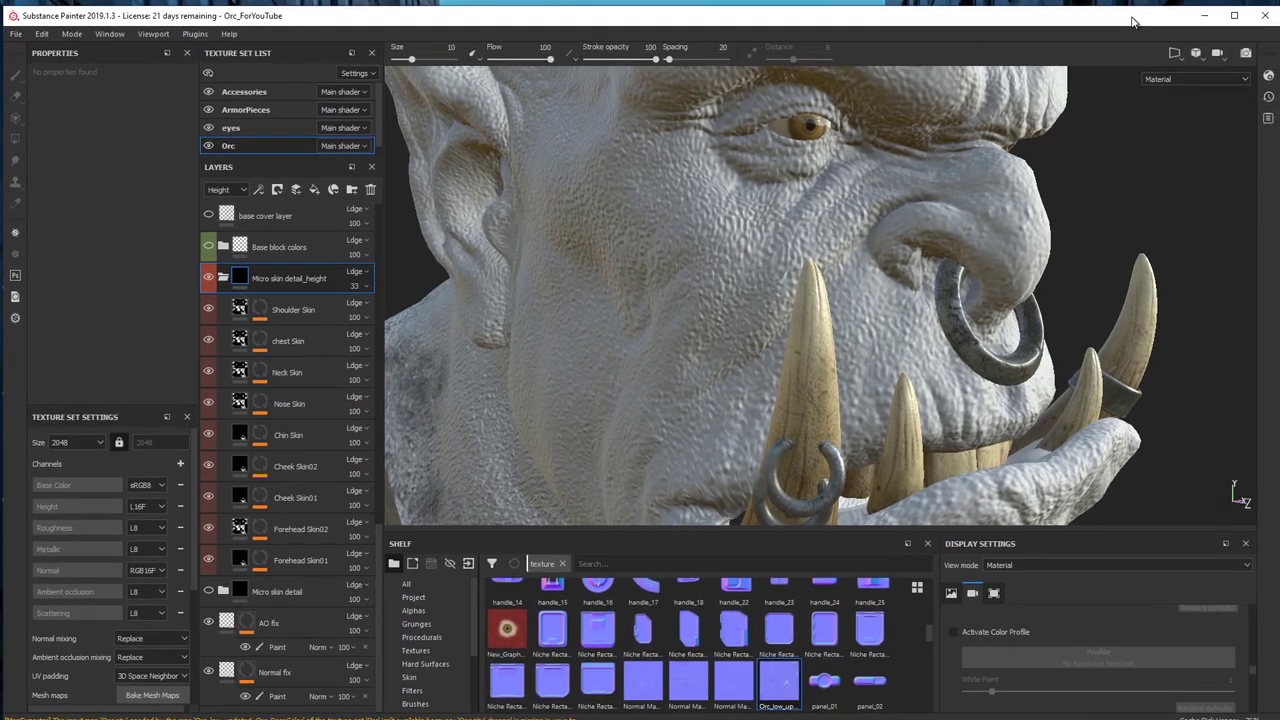
click(444, 597)
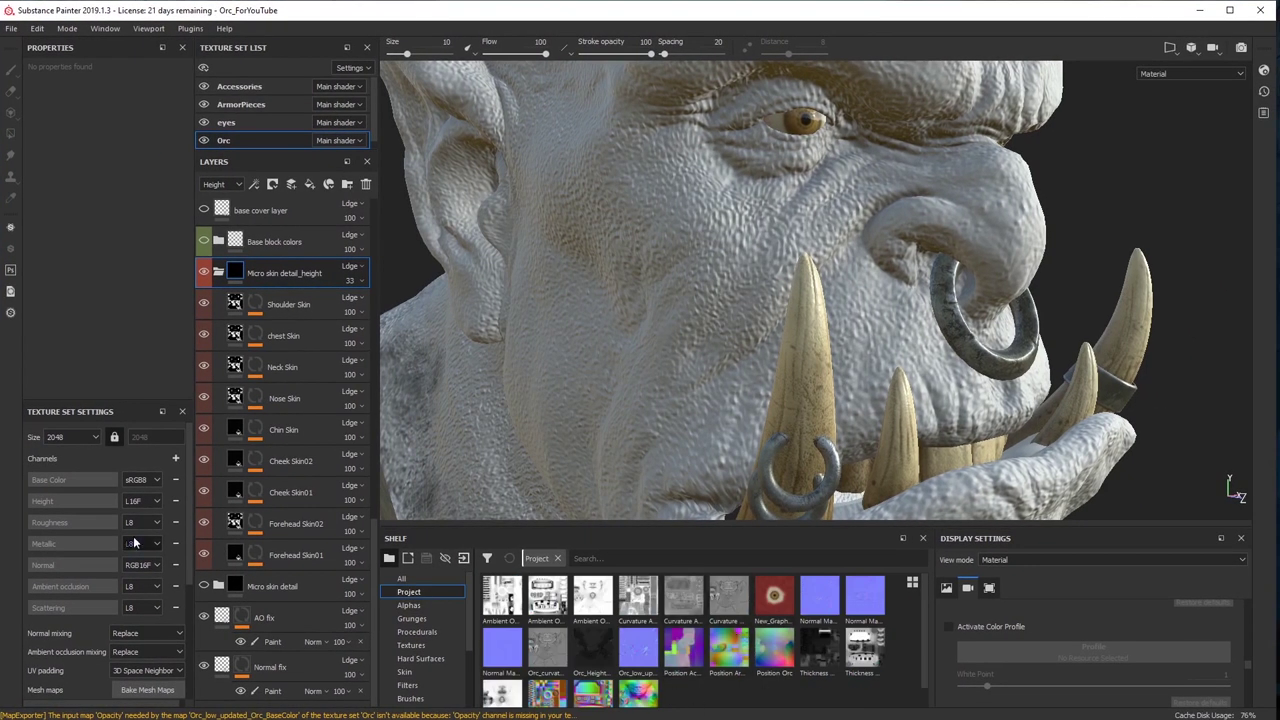
scroll(188, 578, down, 3)
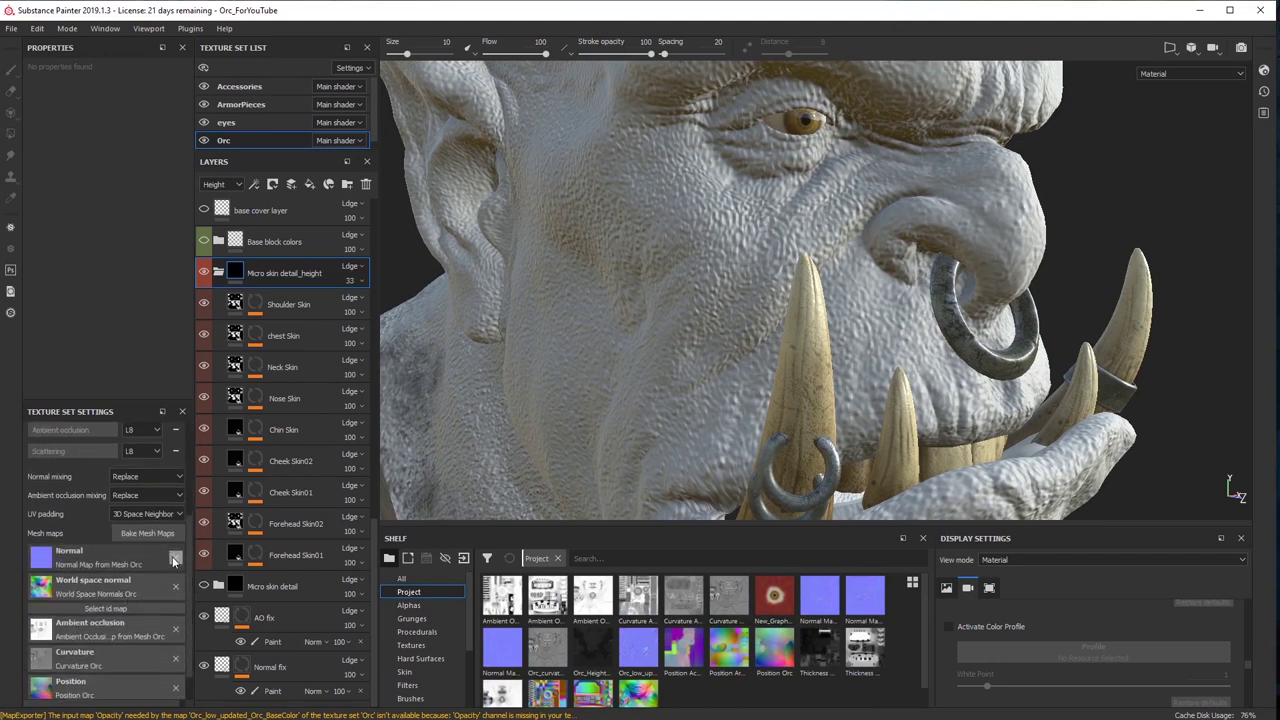
click(176, 557)
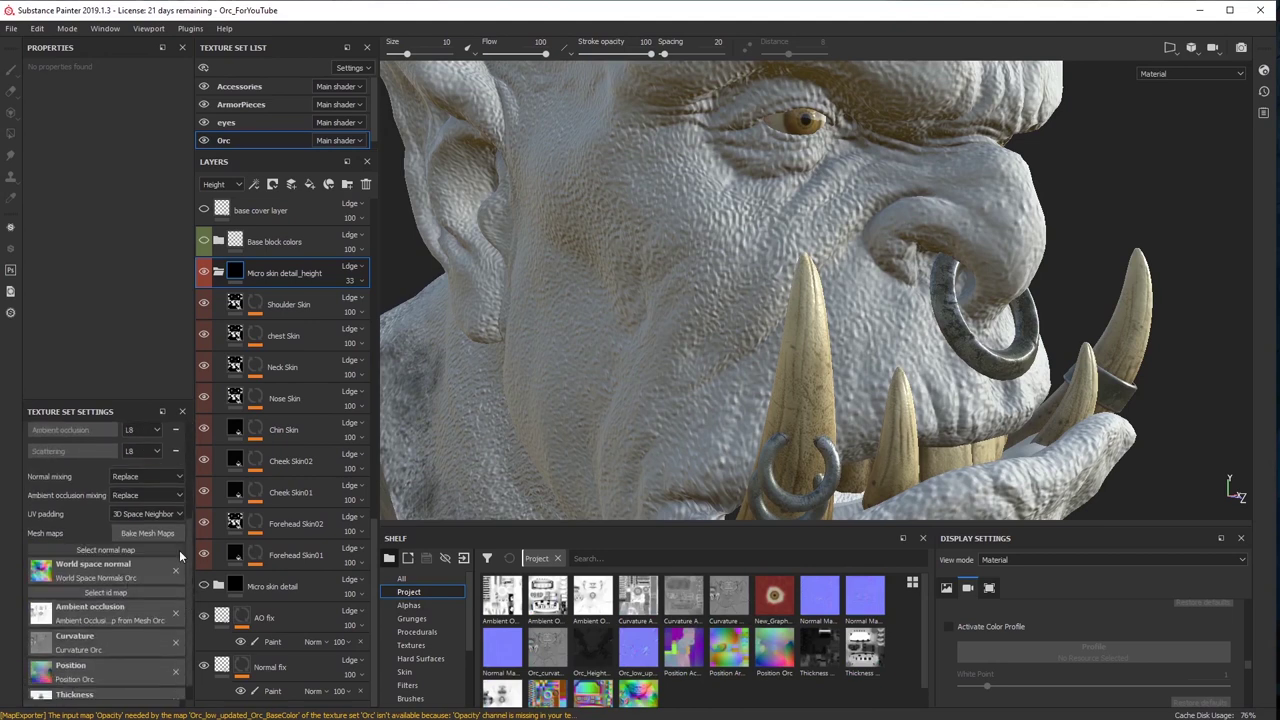
Collapse and hide the Micro skin detail_height group, and assign Orc_low_updated_Orc_Normal as the Orc's Normal mesh map
click(218, 273)
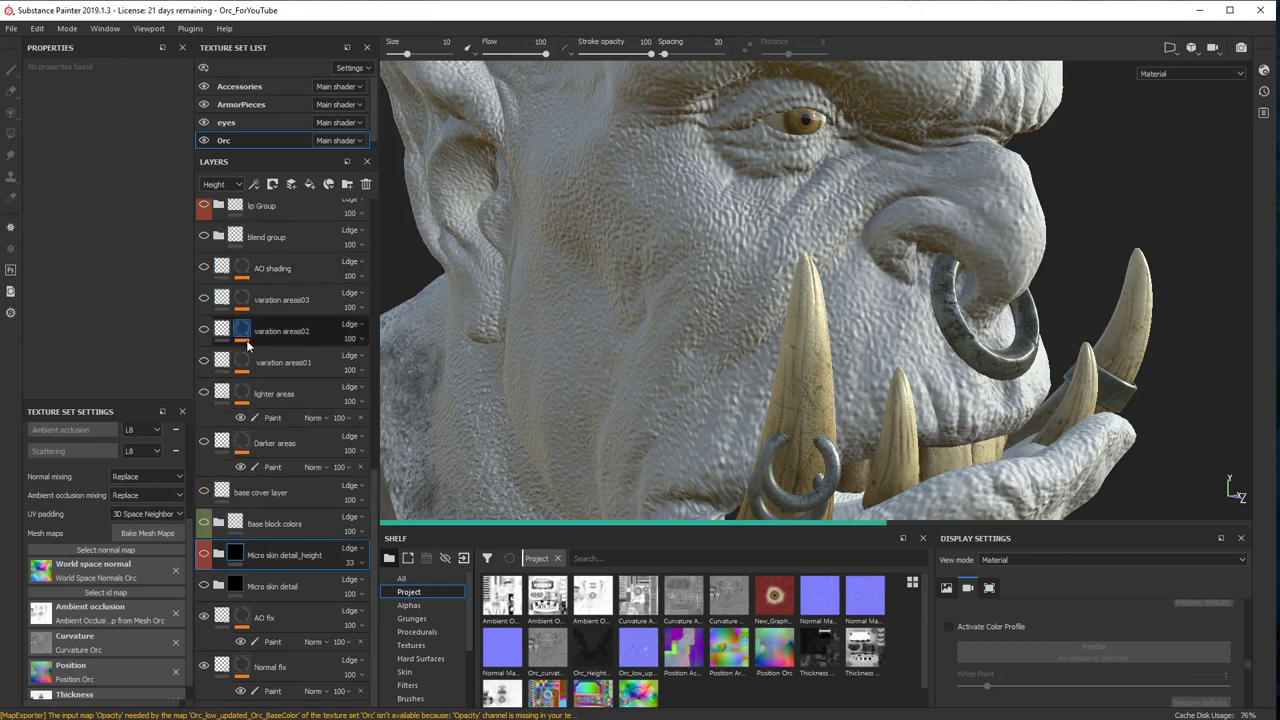
mouse_move(583, 672)
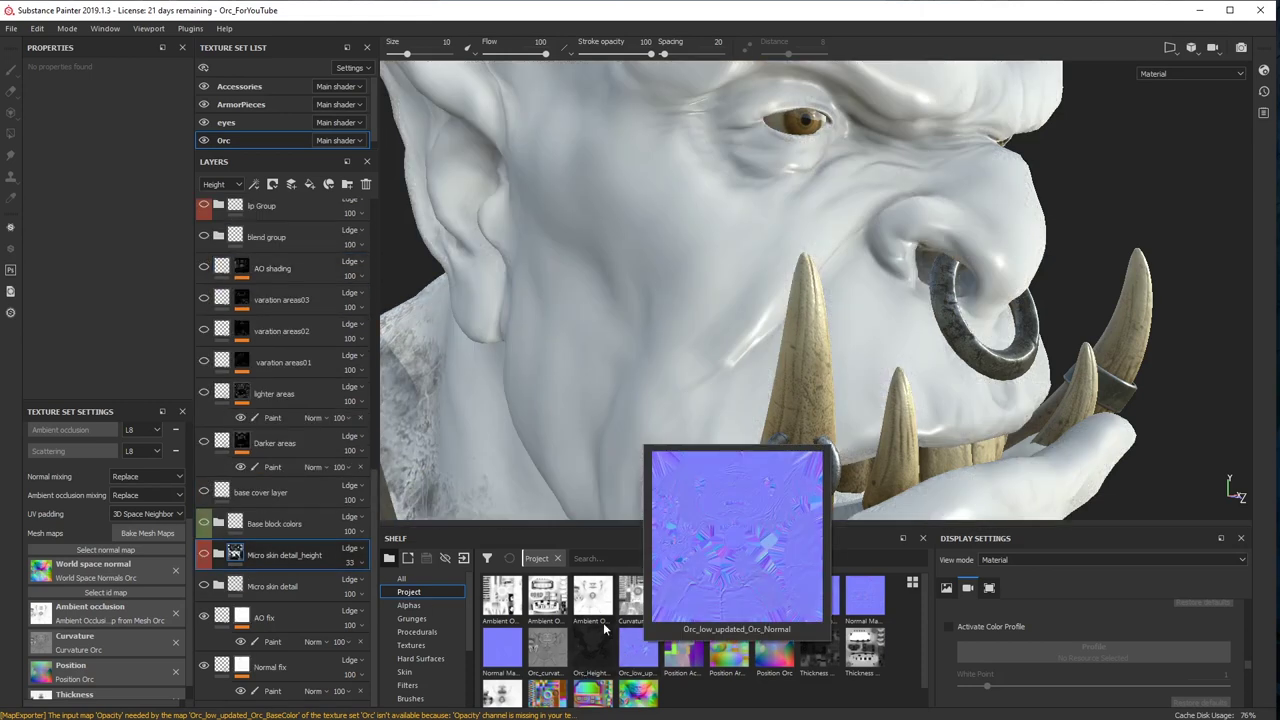
drag(644, 650, 140, 547)
click(140, 547)
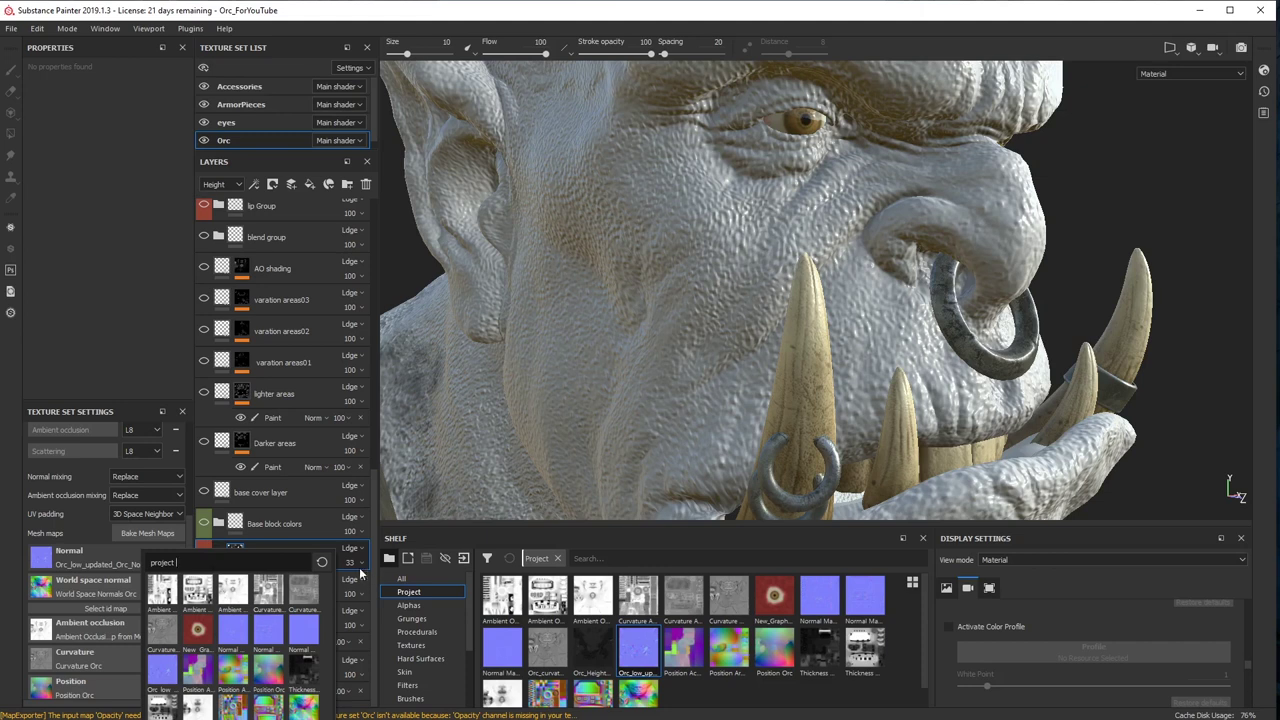
click(153, 537)
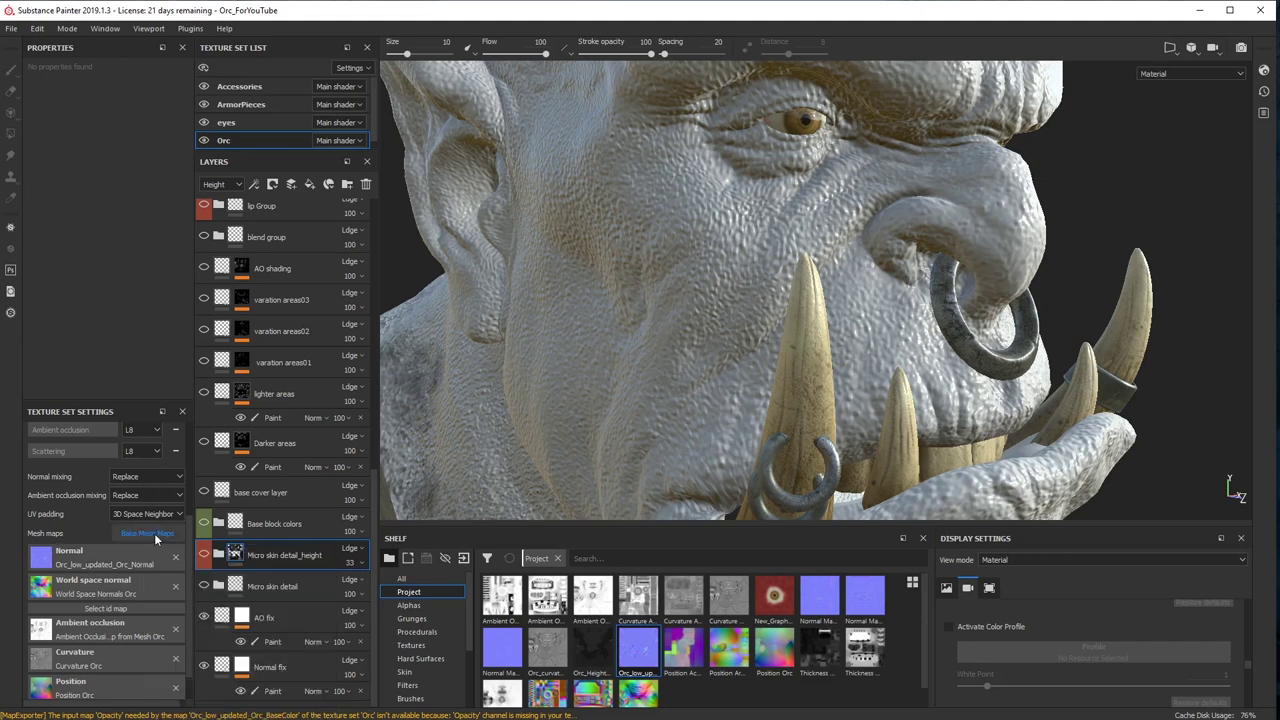
Set up mesh map baking with only World space normal and Curvature enabled, excluding Normal, Ambient occlusion, Position and Thickness
click(150, 534)
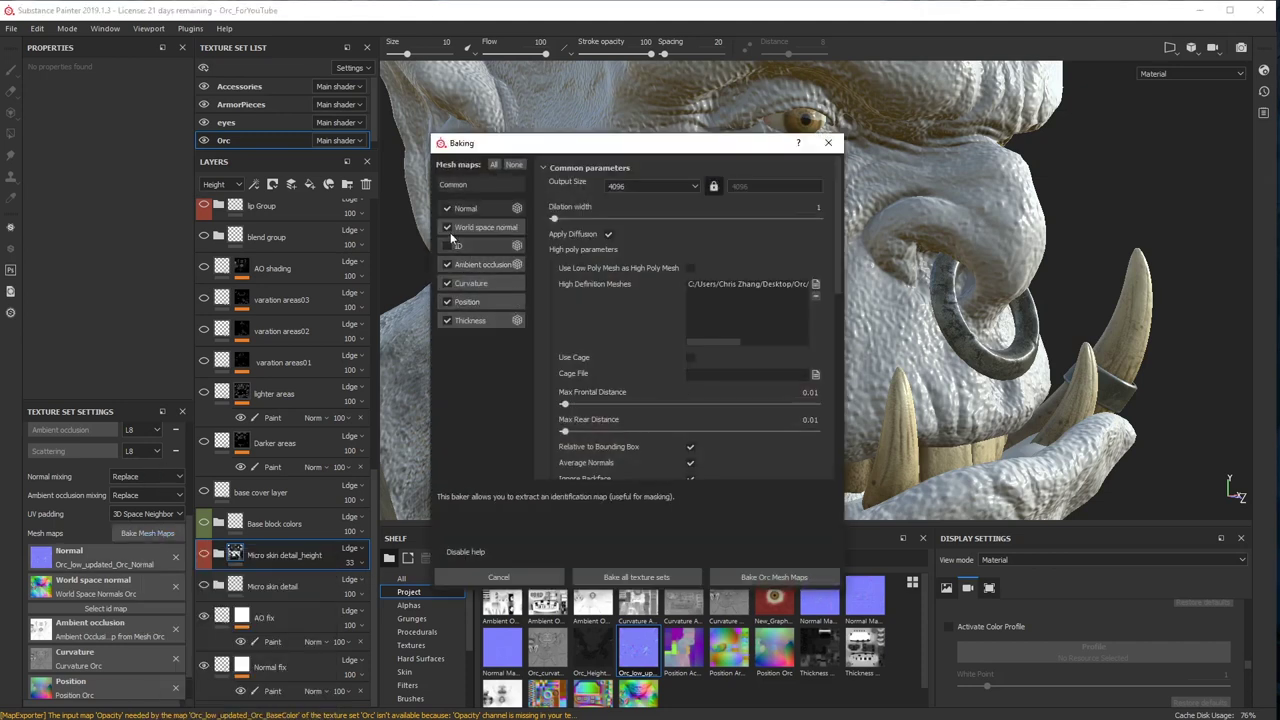
click(447, 208)
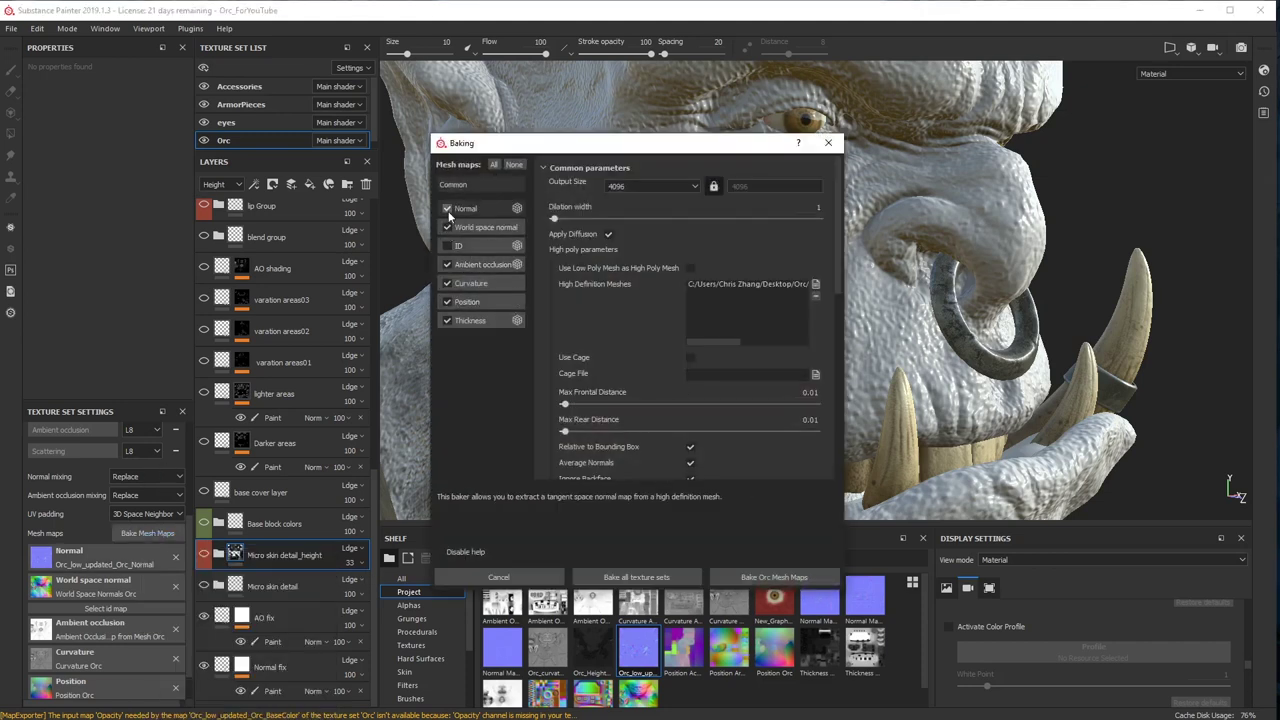
click(447, 284)
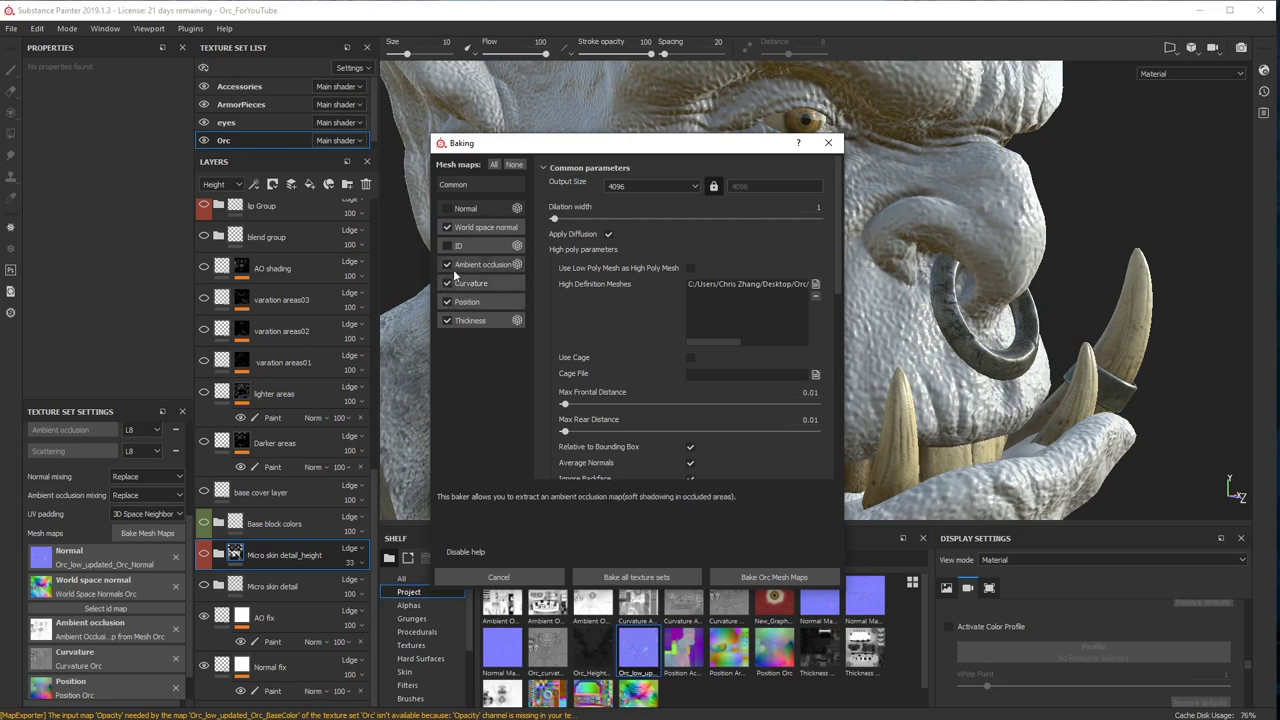
click(447, 264)
click(447, 320)
click(447, 301)
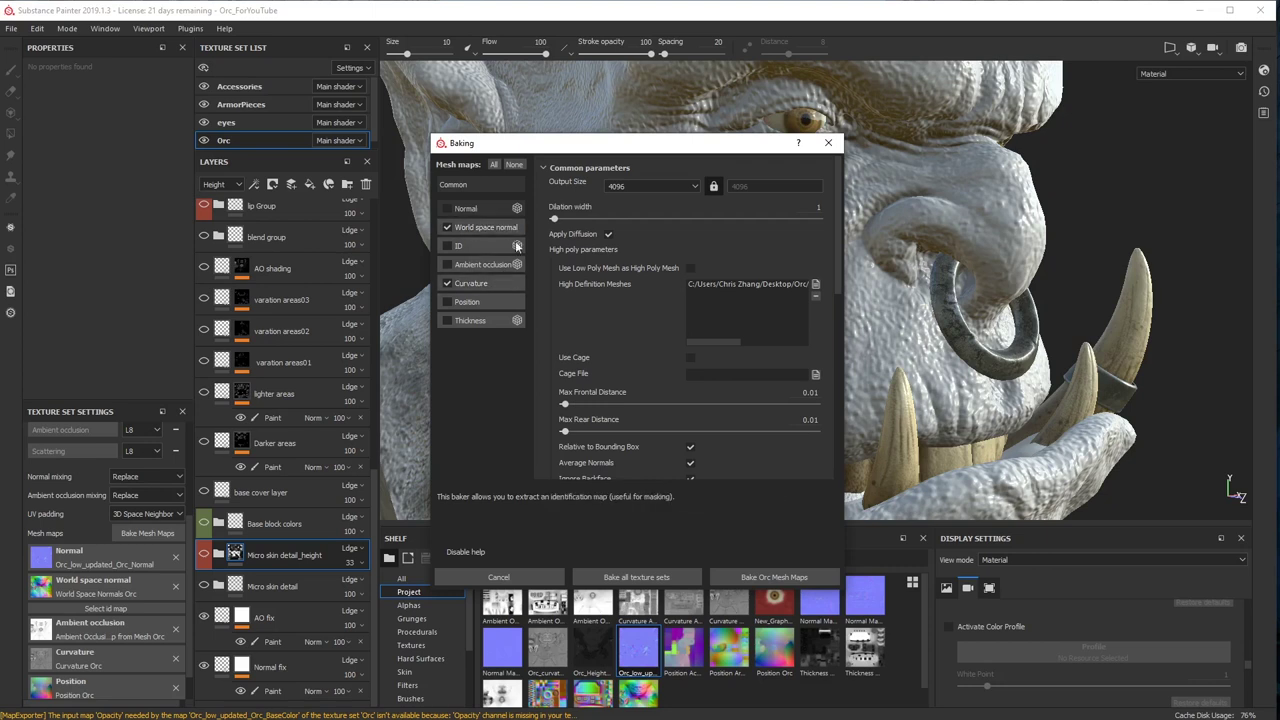
Bake the Orc mesh maps at an output size of 2048 with the high definition mesh removed from the common parameters
click(815, 297)
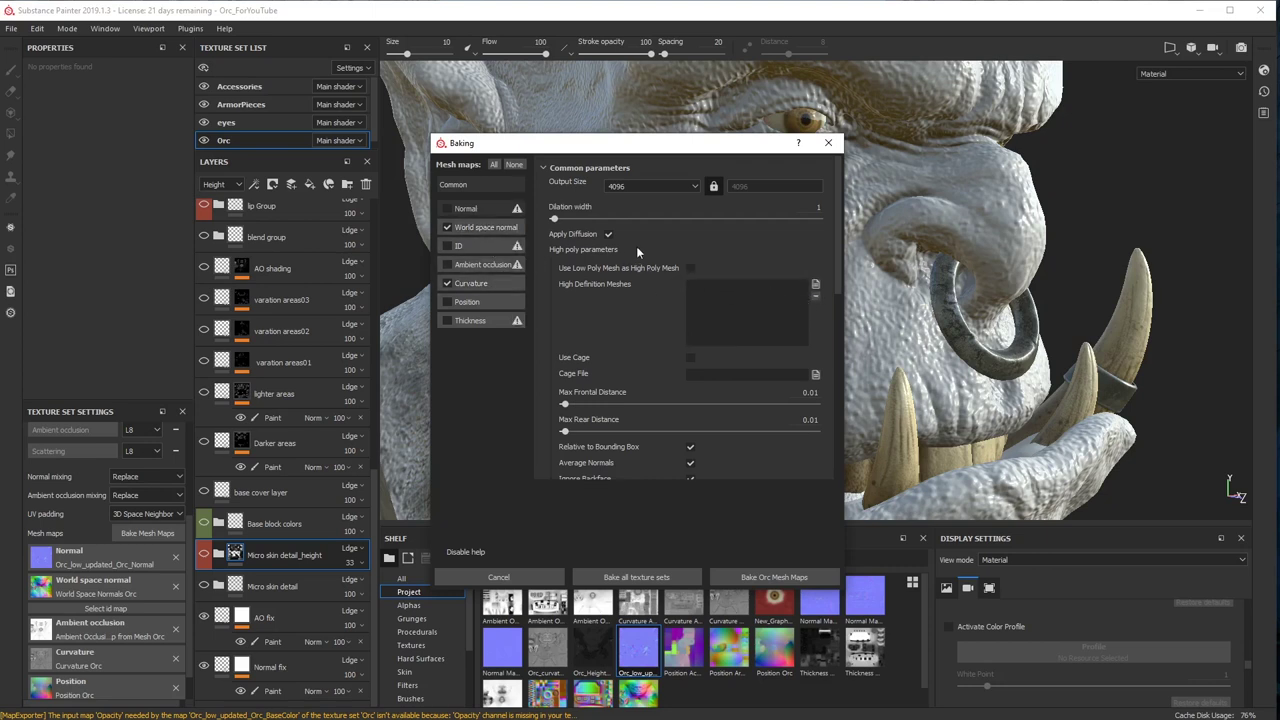
click(677, 186)
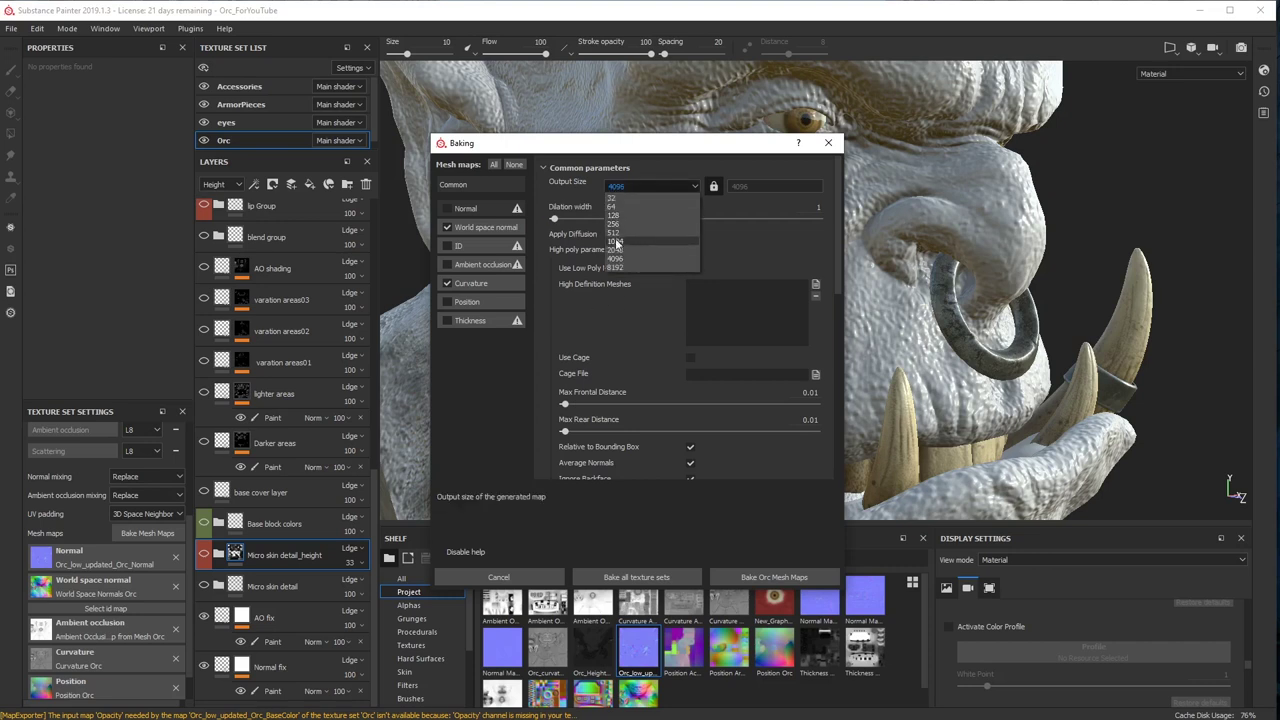
click(617, 250)
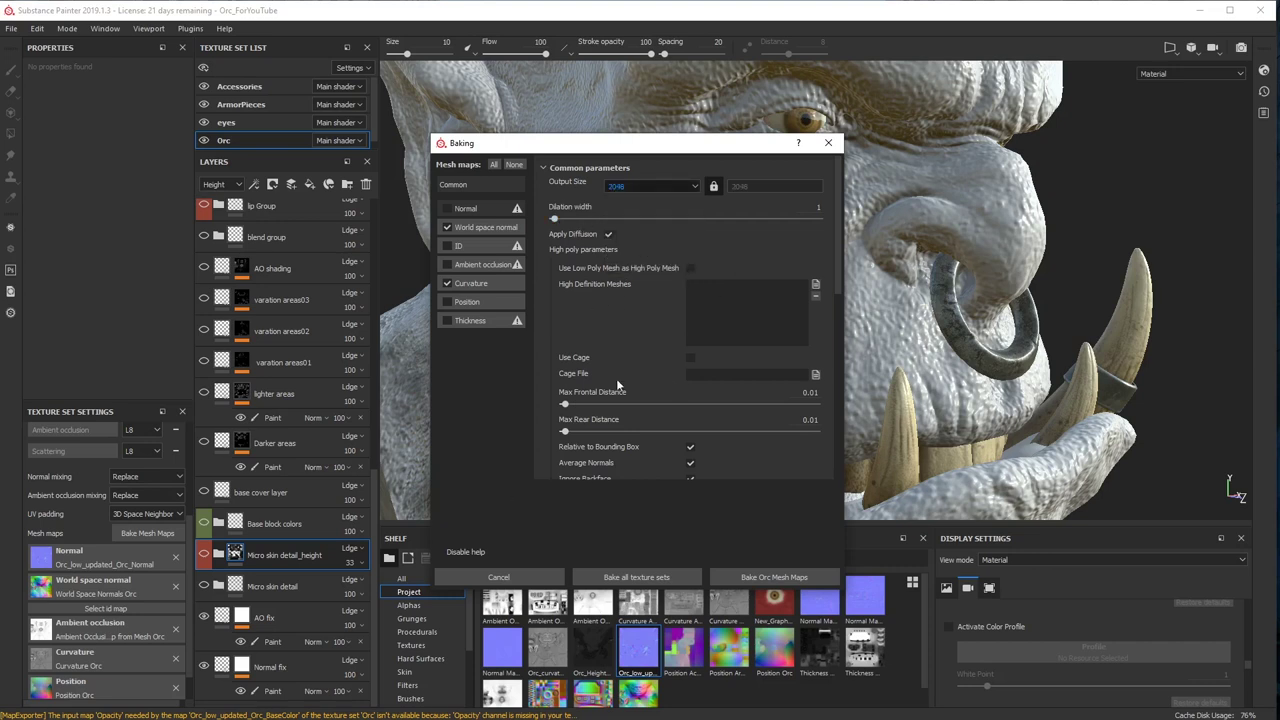
scroll(662, 388, down, 4)
scroll(662, 388, up, 3)
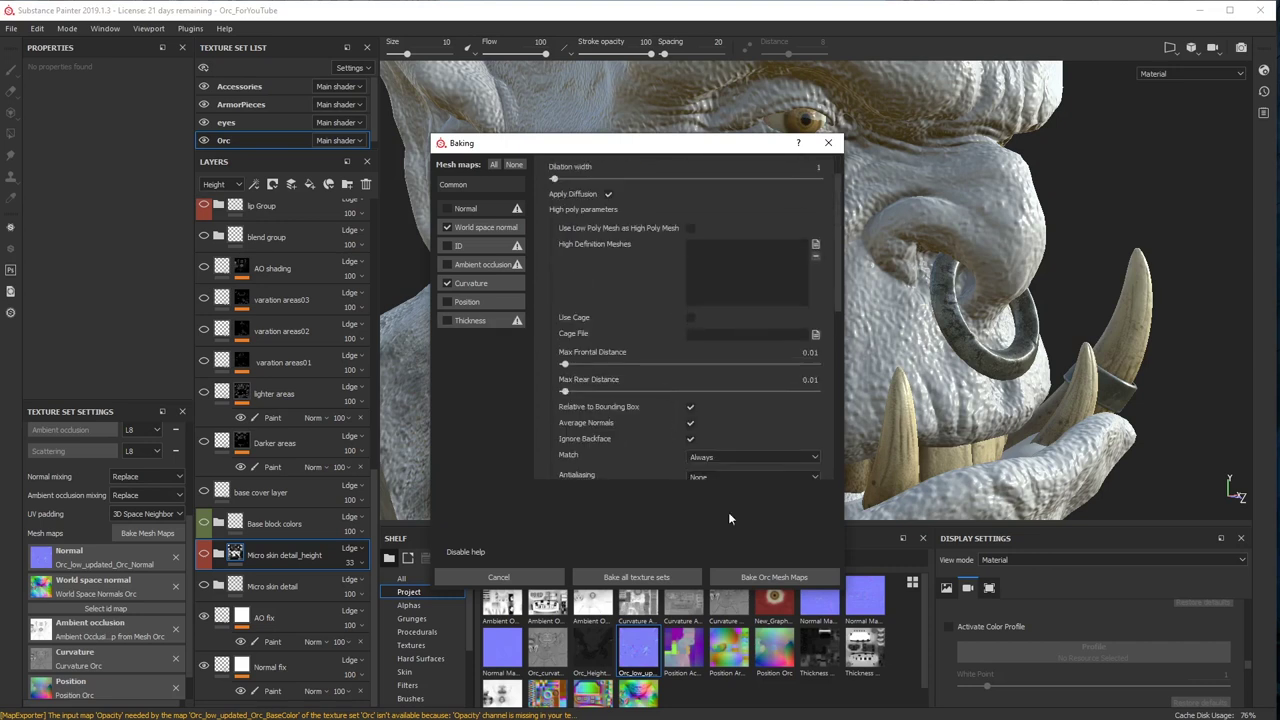
click(789, 577)
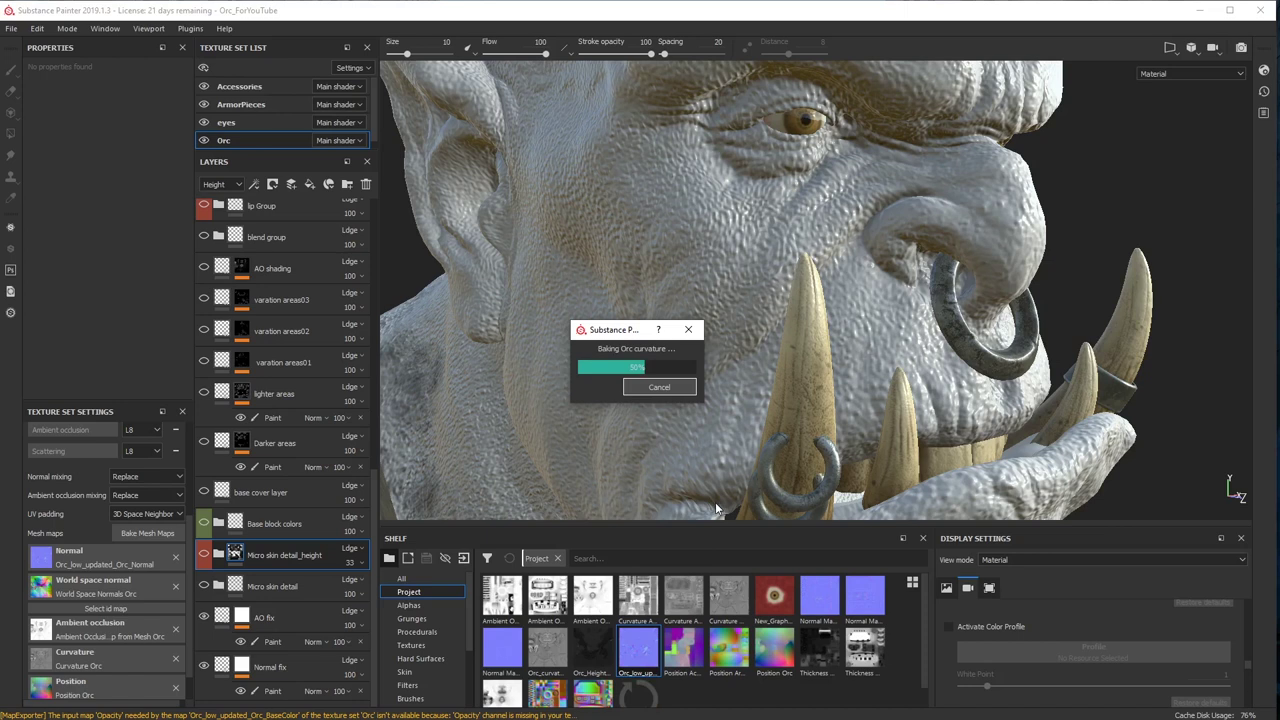
Export the Curvature Orc resource from the project shelf to the Desktop folder
right_click(741, 597)
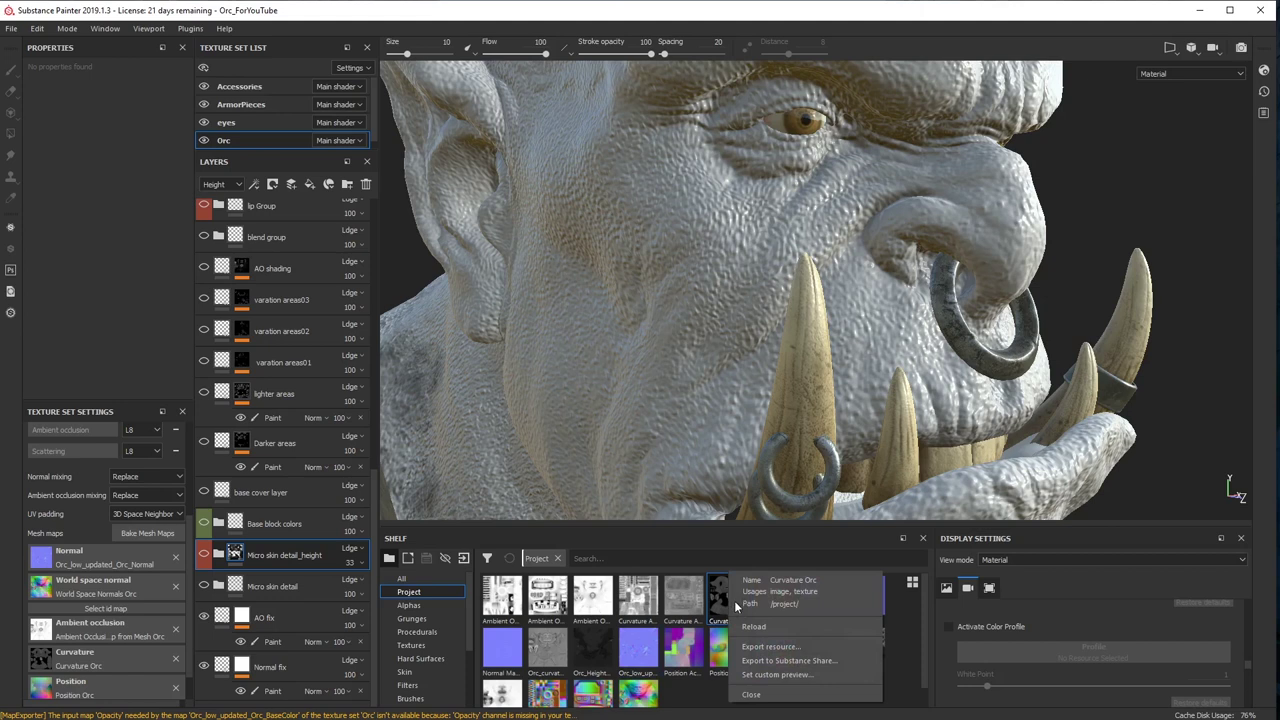
click(770, 647)
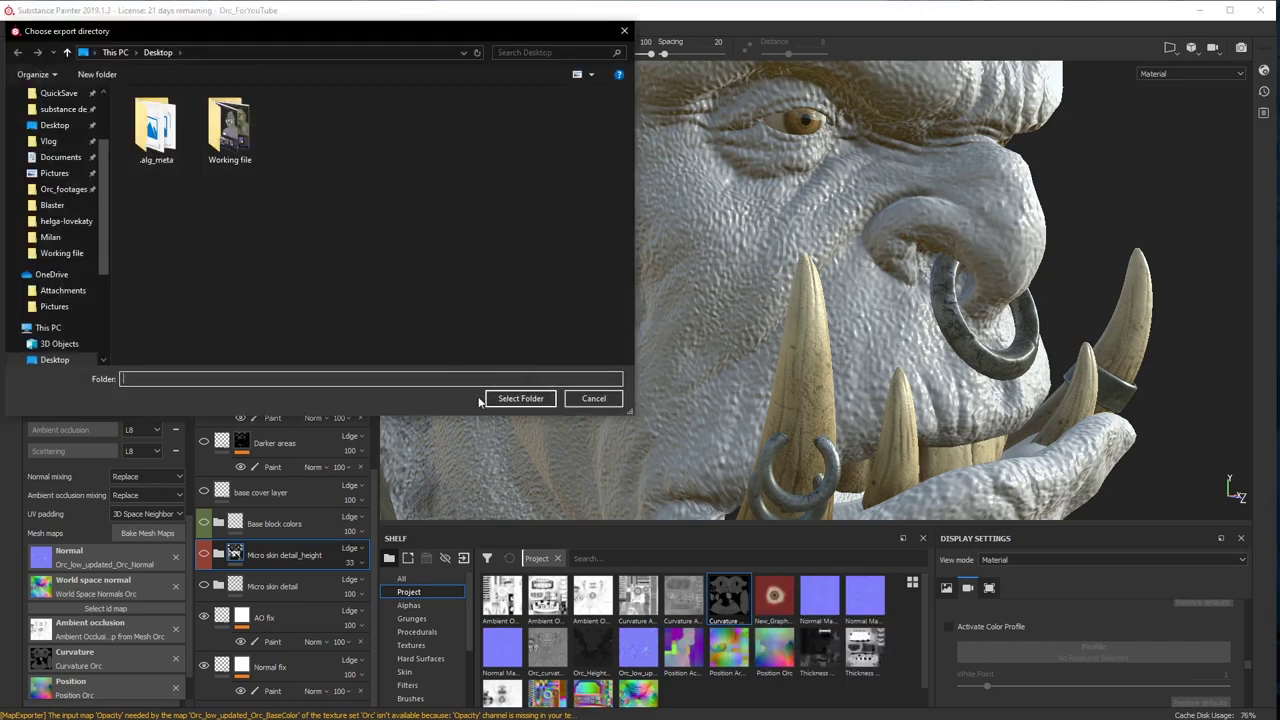
click(520, 398)
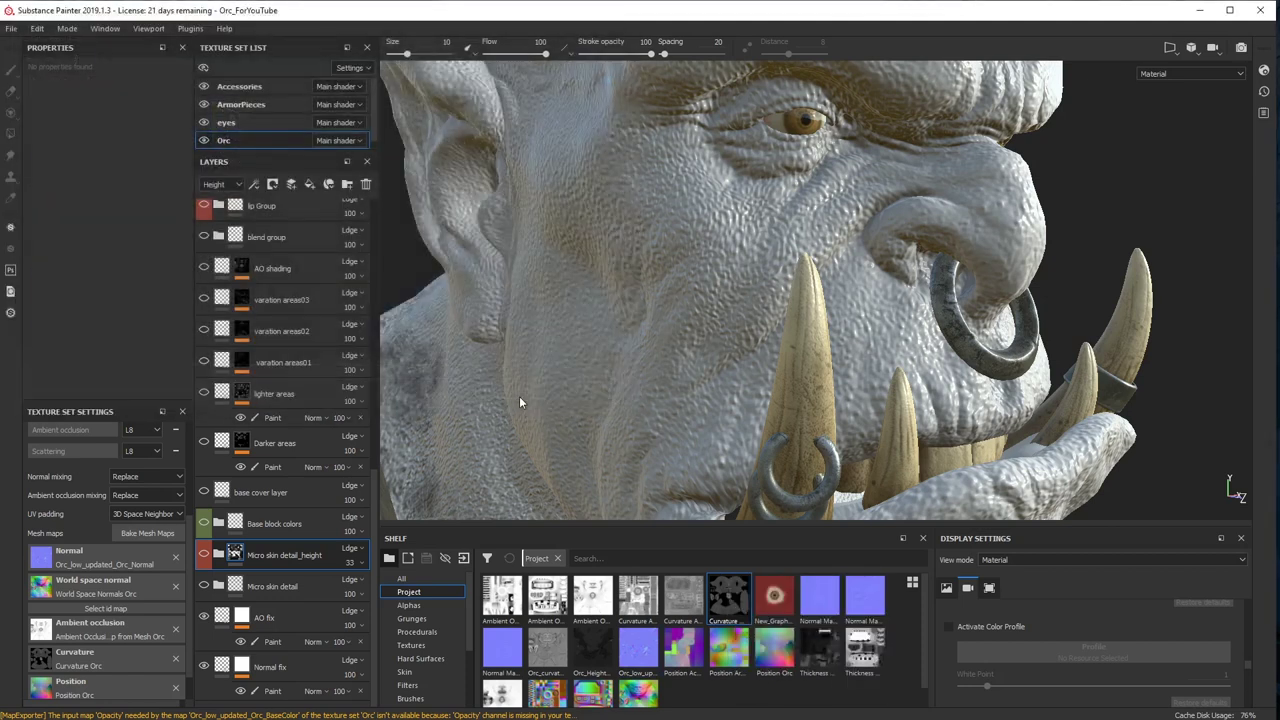
Switch to Photoshop, close Orc_curvature_mask.png, and open Curvature Orc.png from the desktop to inspect the face's skin detail
click(1196, 14)
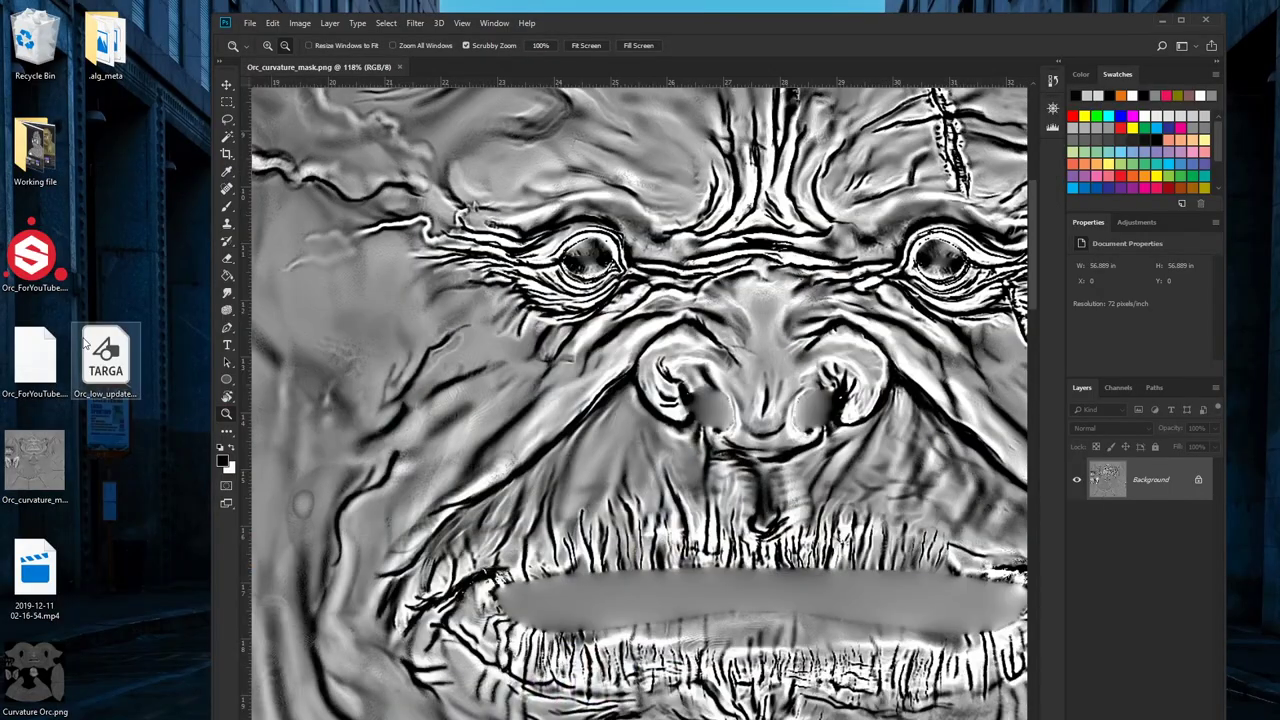
click(400, 67)
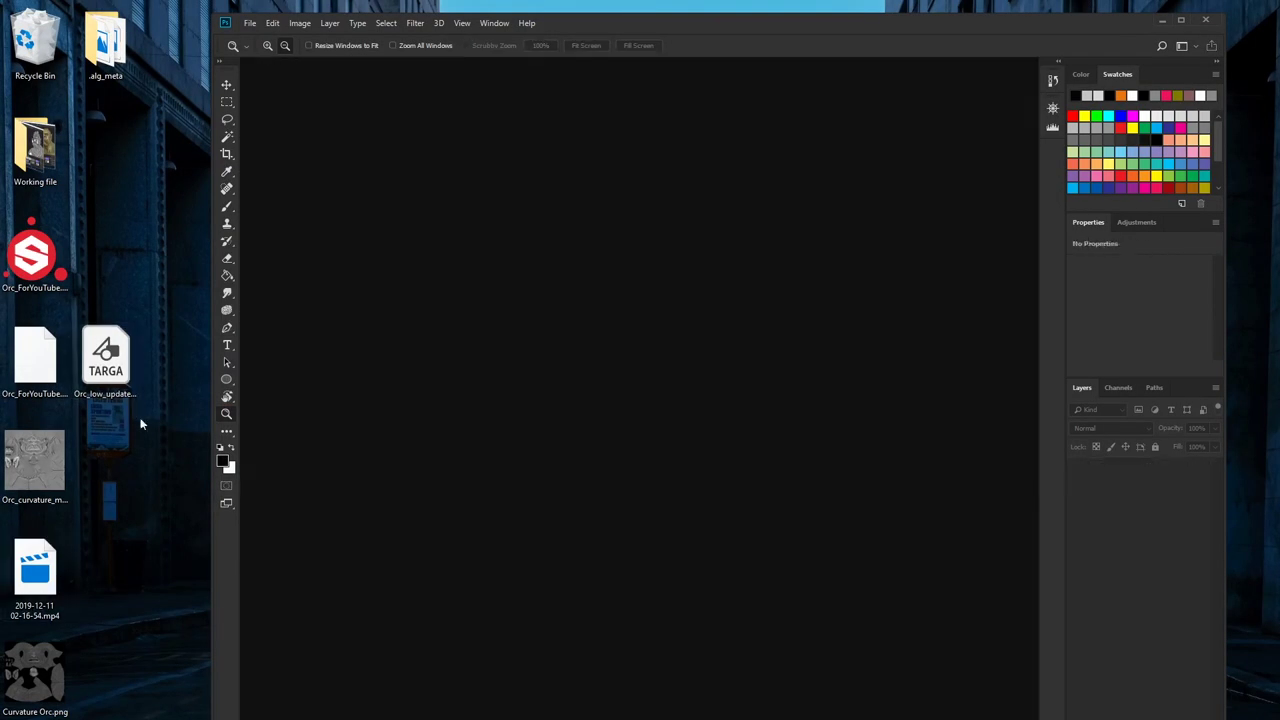
drag(35, 675, 520, 400)
drag(665, 345, 682, 347)
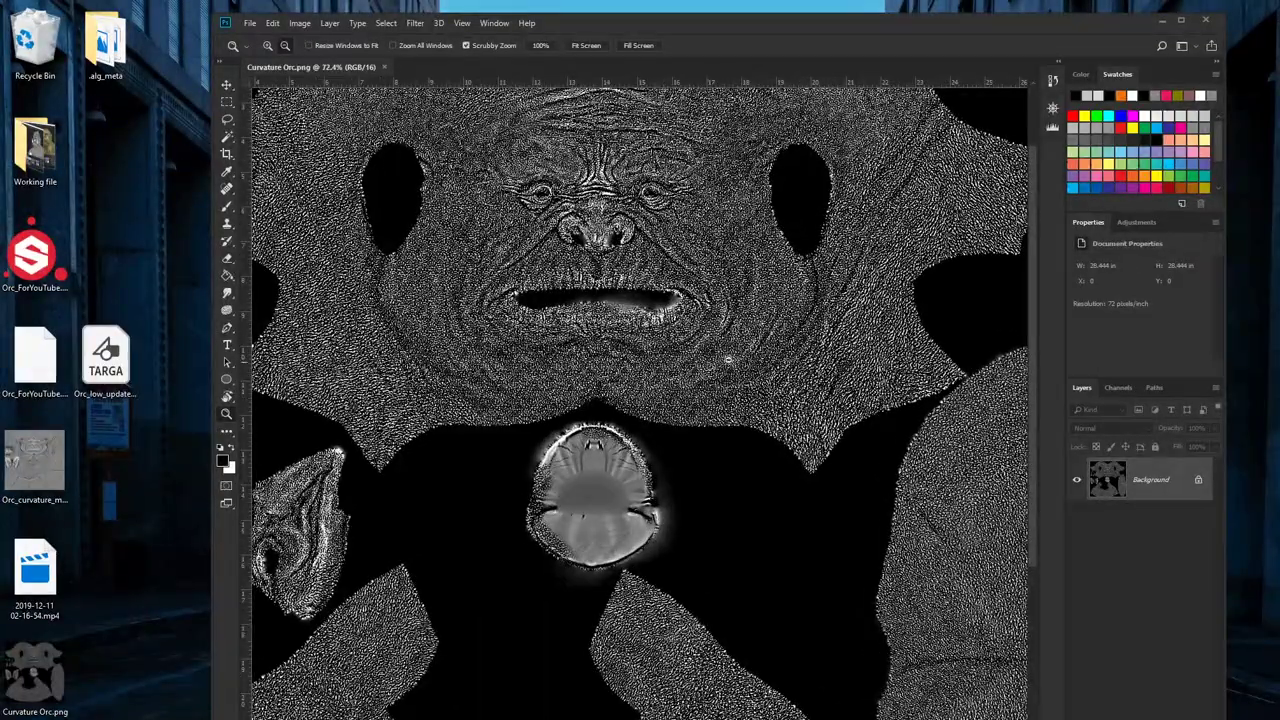
drag(730, 384, 614, 384)
alt+scroll(612, 380, down, 4)
alt+scroll(669, 389, up, 2)
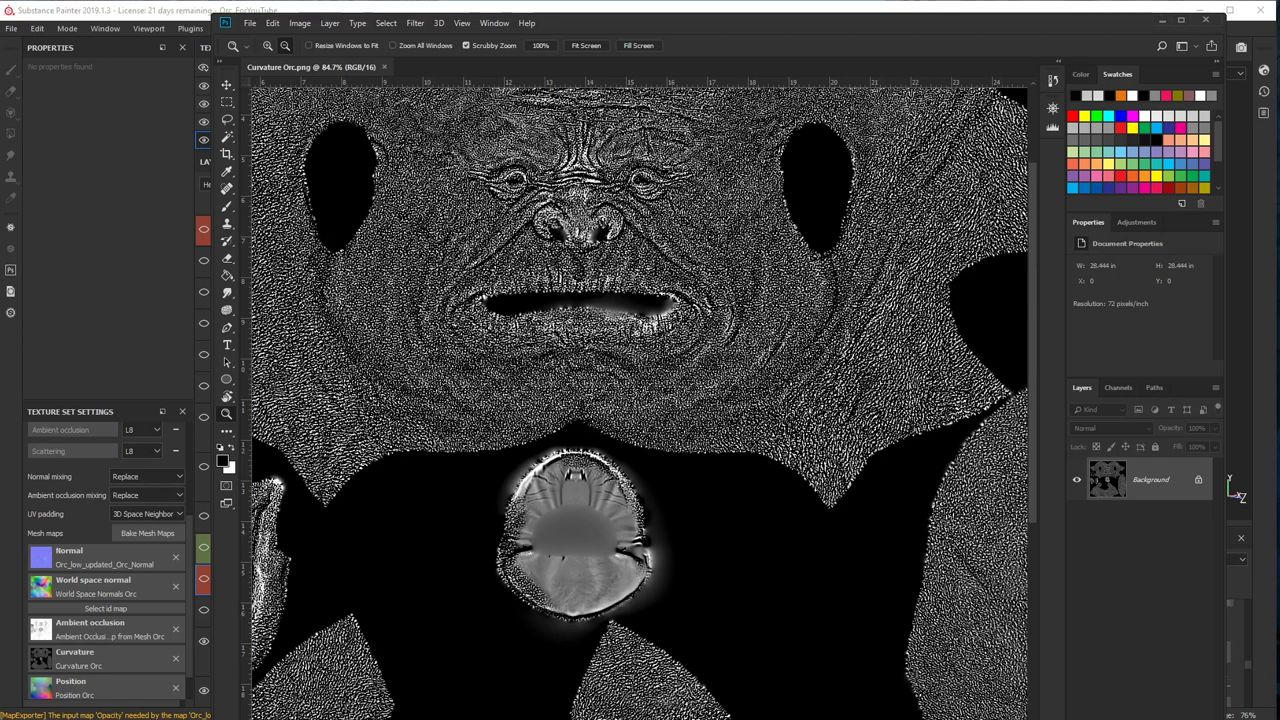
Switch to Photos and examine the skin detail on the orc's forehead and face up close in screenshot002.png
key(alt+Tab)
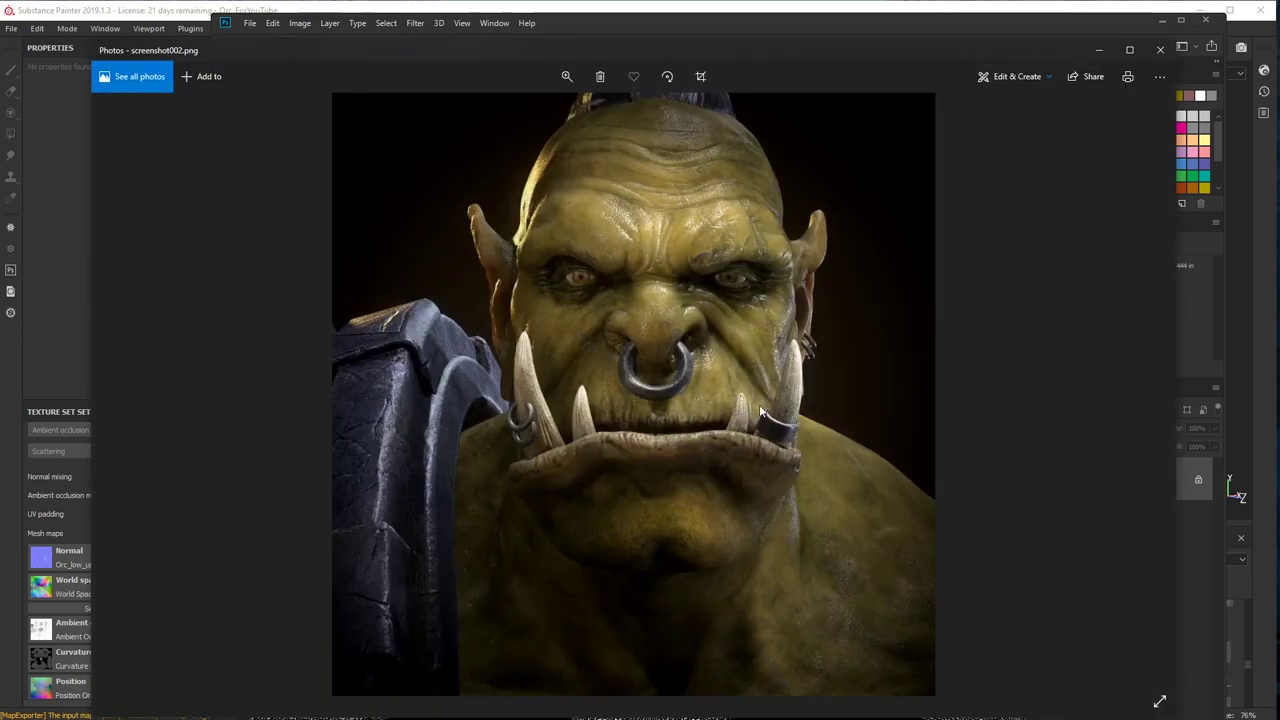
click(568, 78)
drag(510, 106, 518, 106)
drag(611, 276, 616, 455)
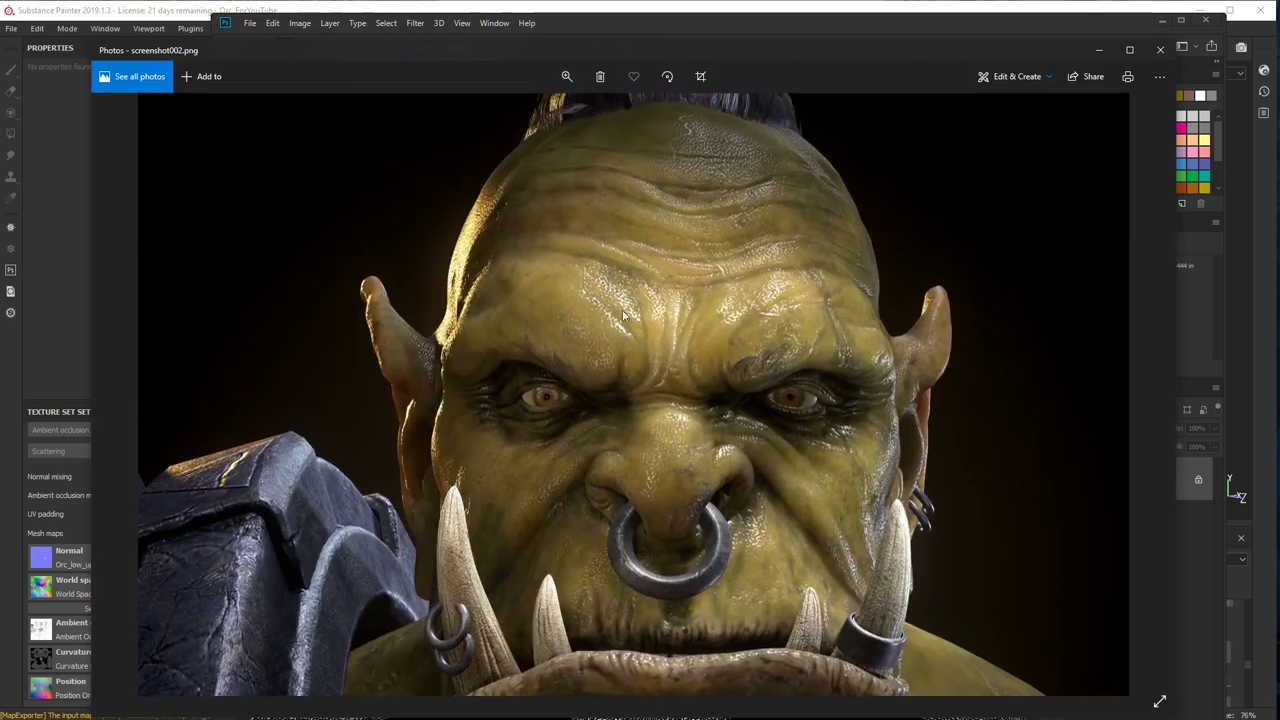
drag(623, 315, 623, 287)
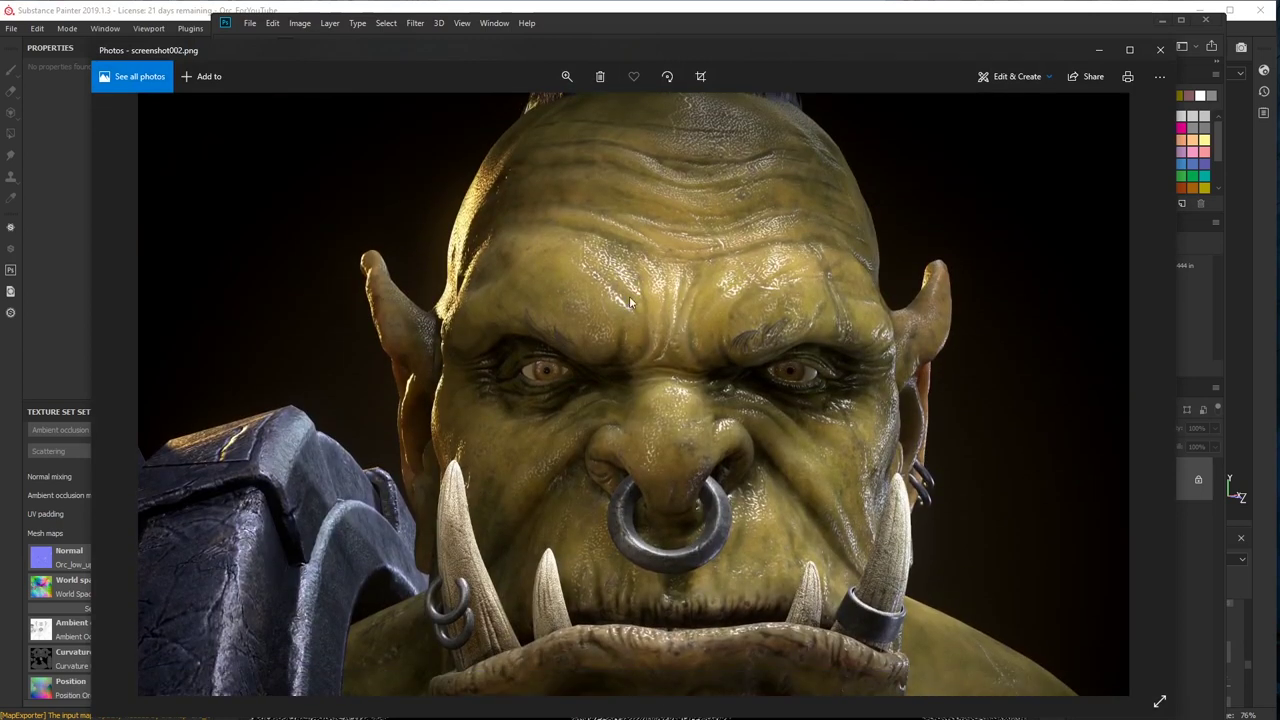